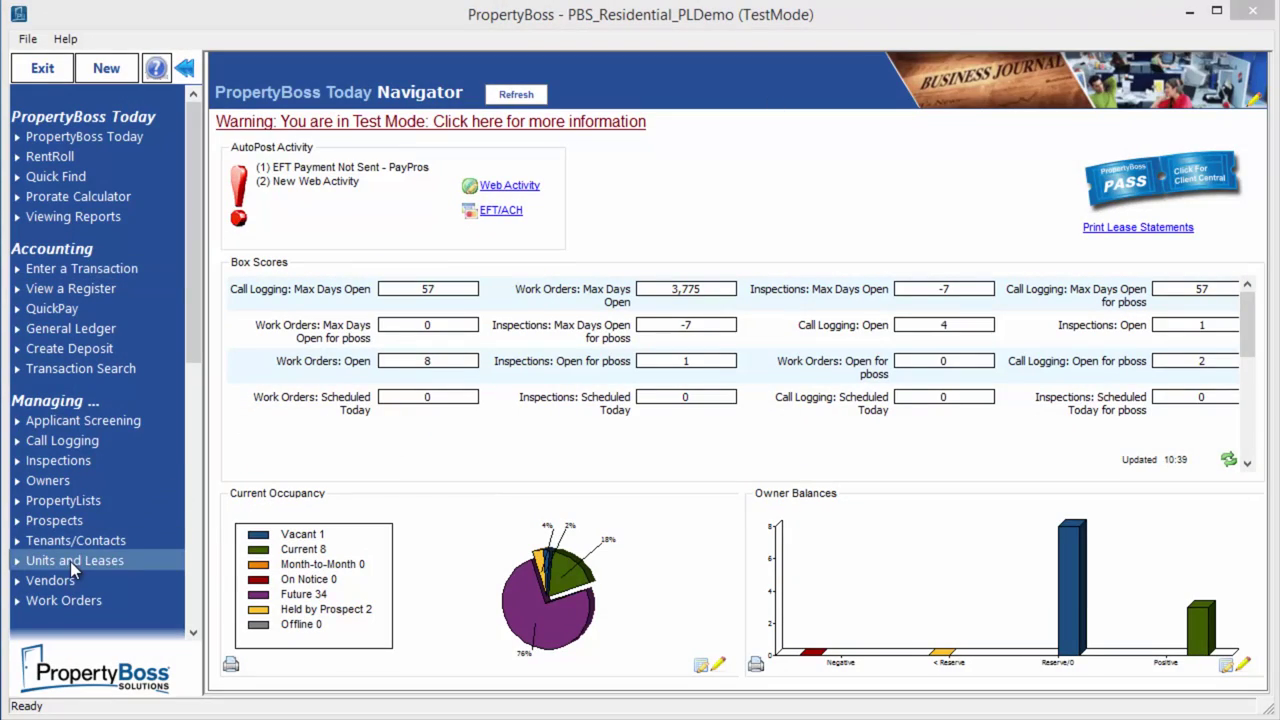
From Units and Leases, start a new property to reach the property type choice
click(70, 561)
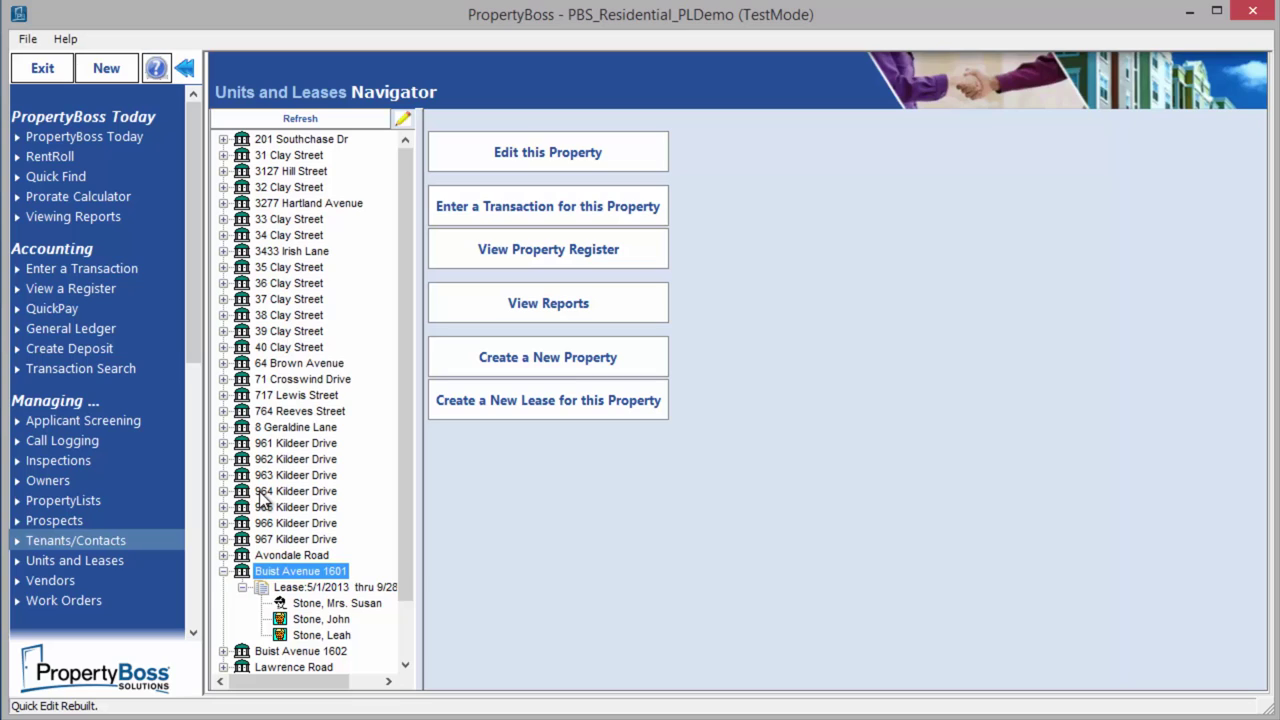
click(521, 364)
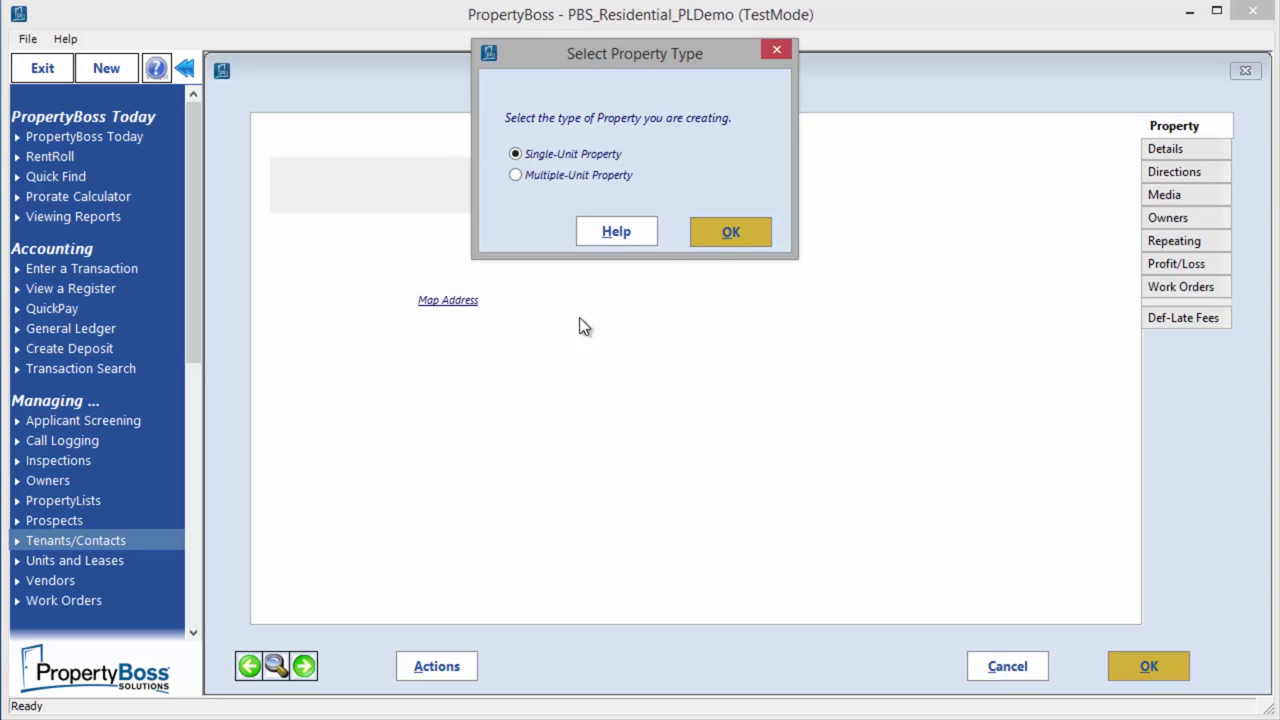
click(730, 232)
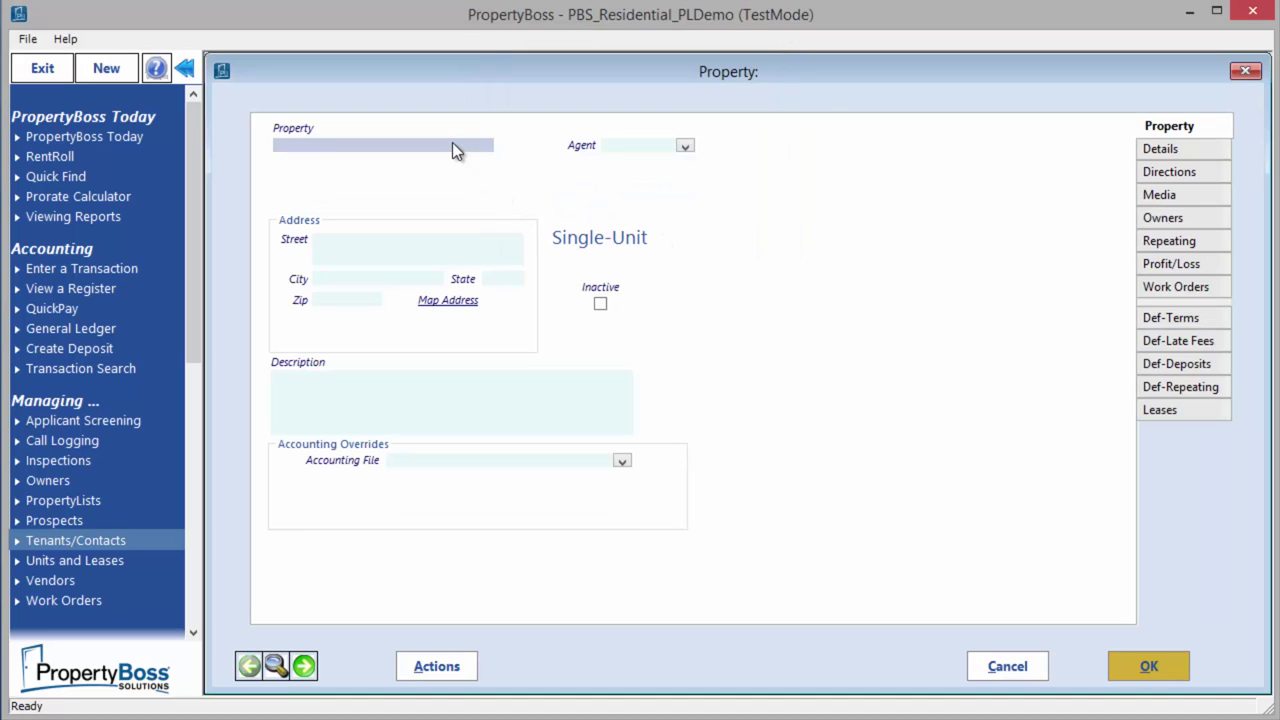
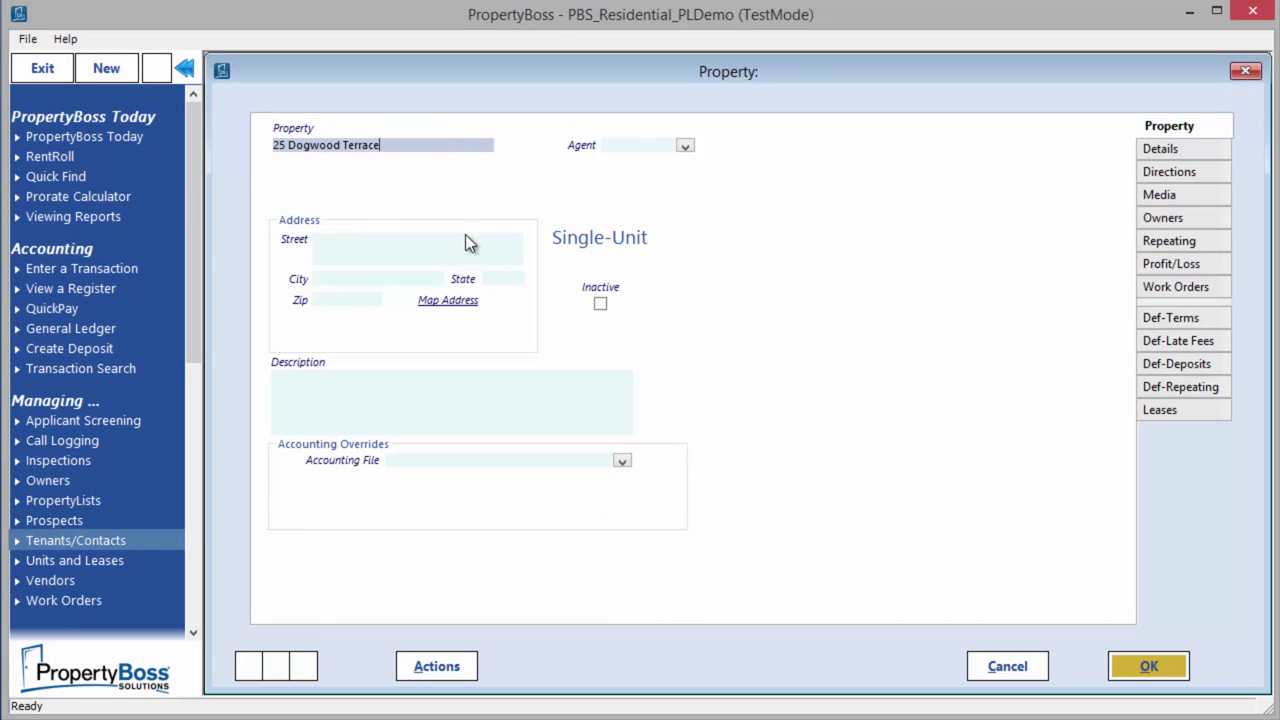
click(326, 241)
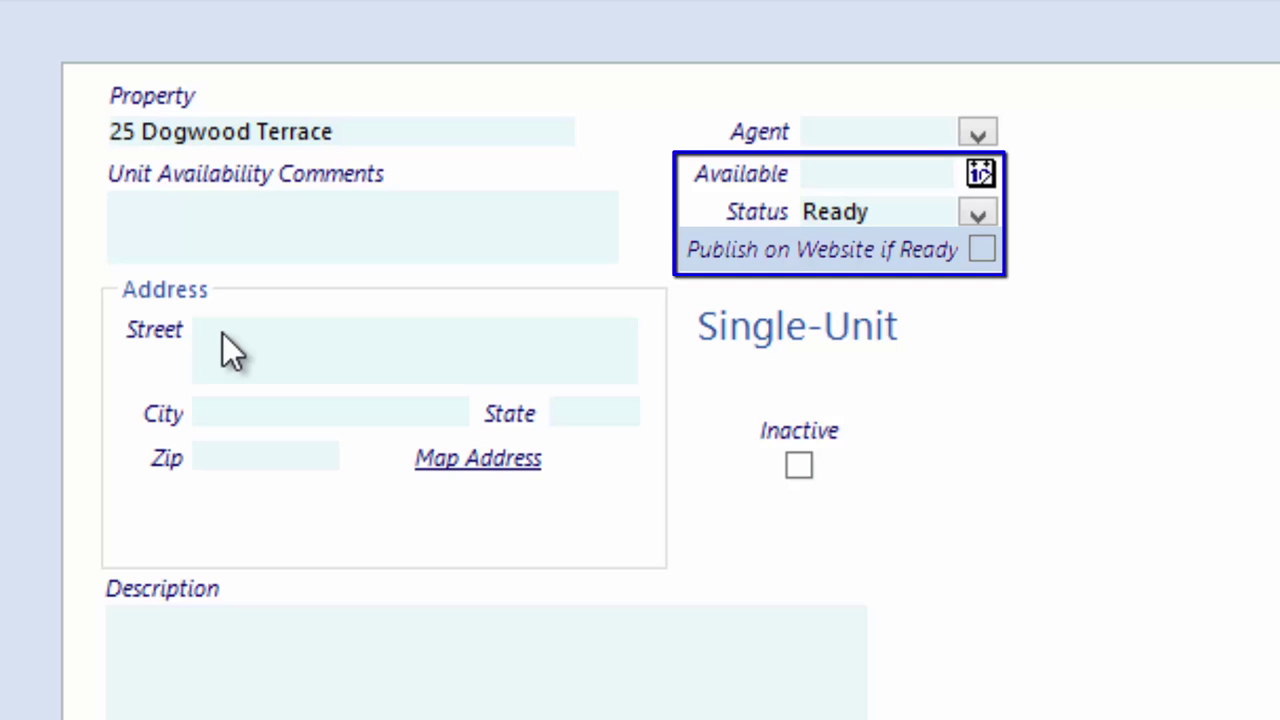
click(222, 333)
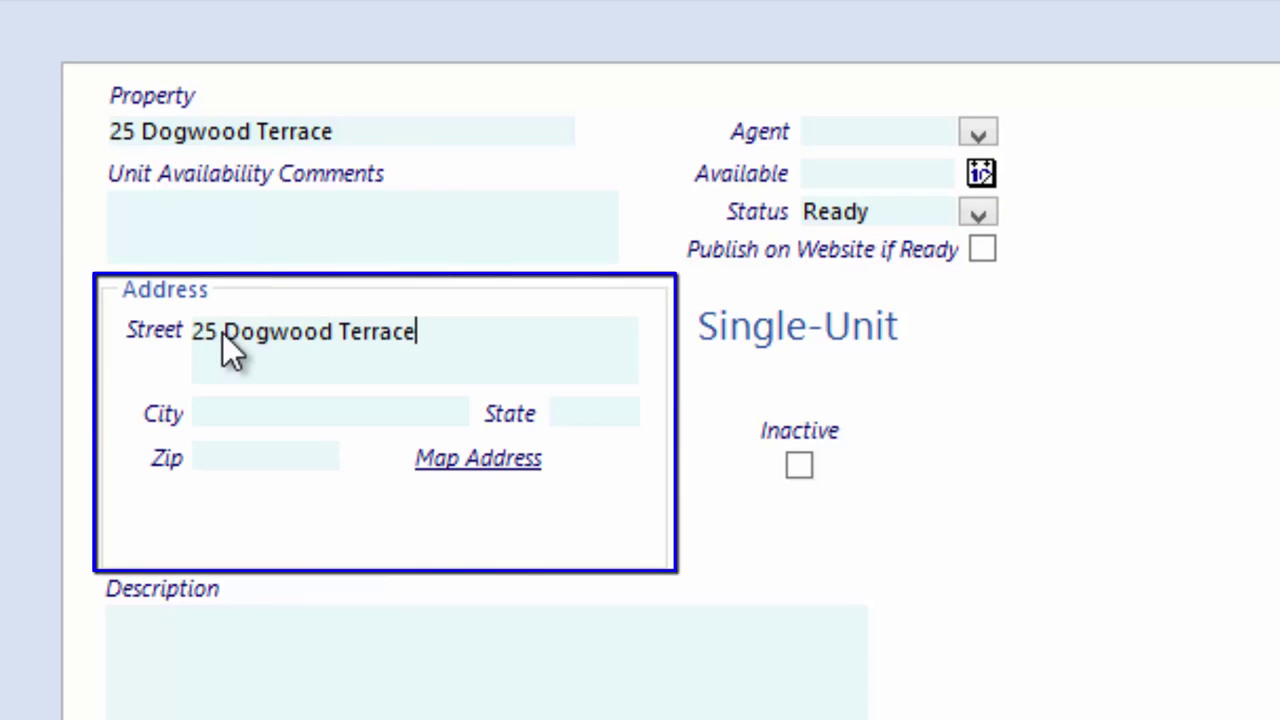
click(229, 411)
text(Greenville)
key(Tab)
text(SC)
key(Tab)
text(29615)
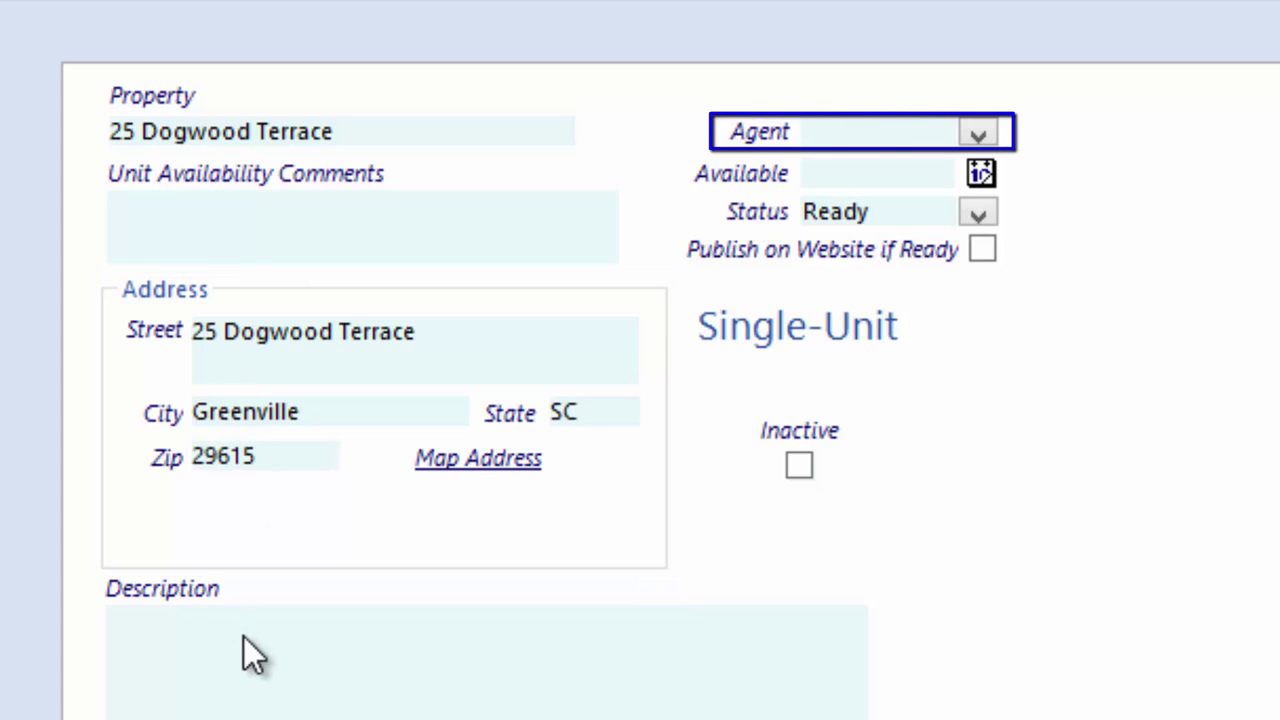
click(244, 637)
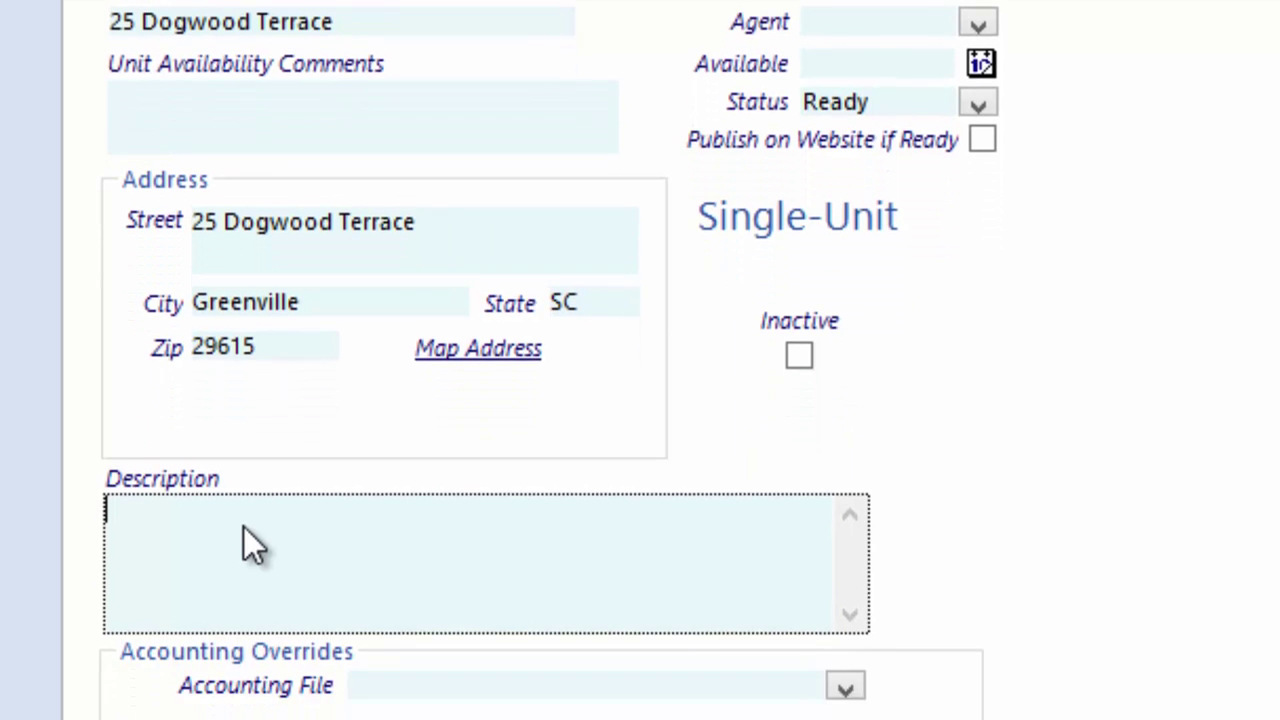
text(Spacious )
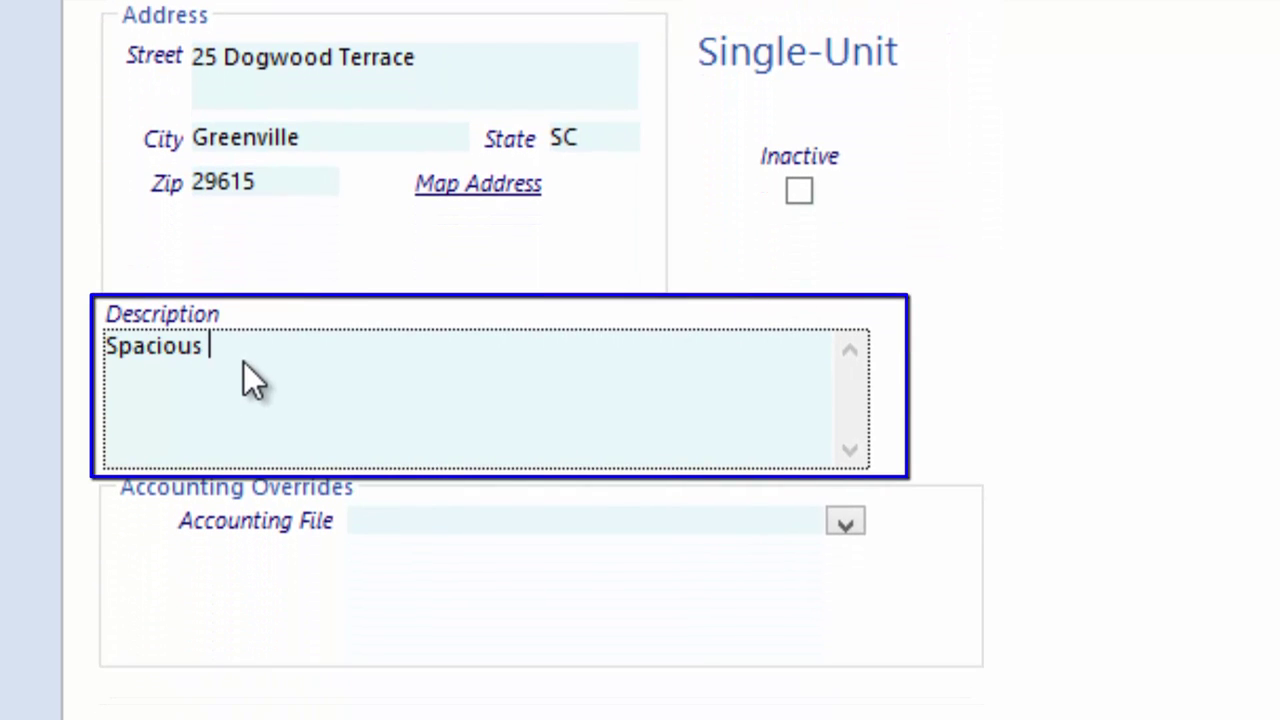
text(3 bedroom, 2 b)
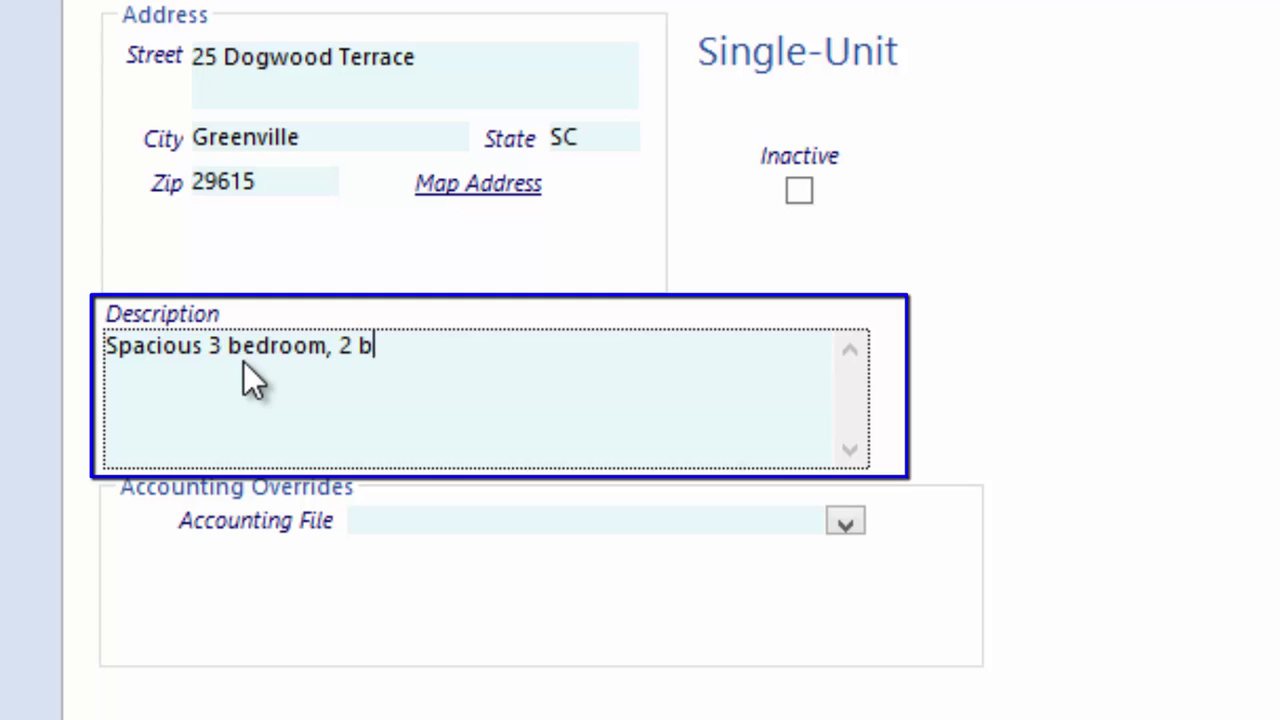
text(ath home in a family-friendly nei)
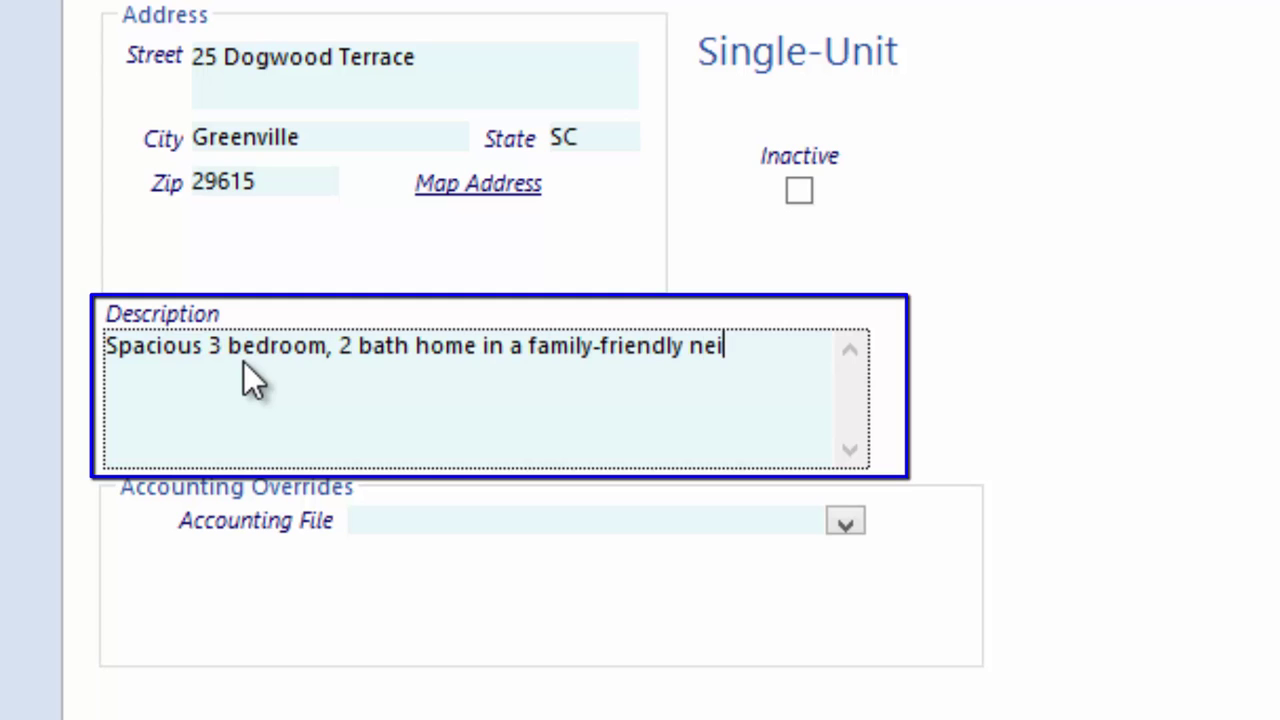
text(ghborhood.  Fenced in yard and)
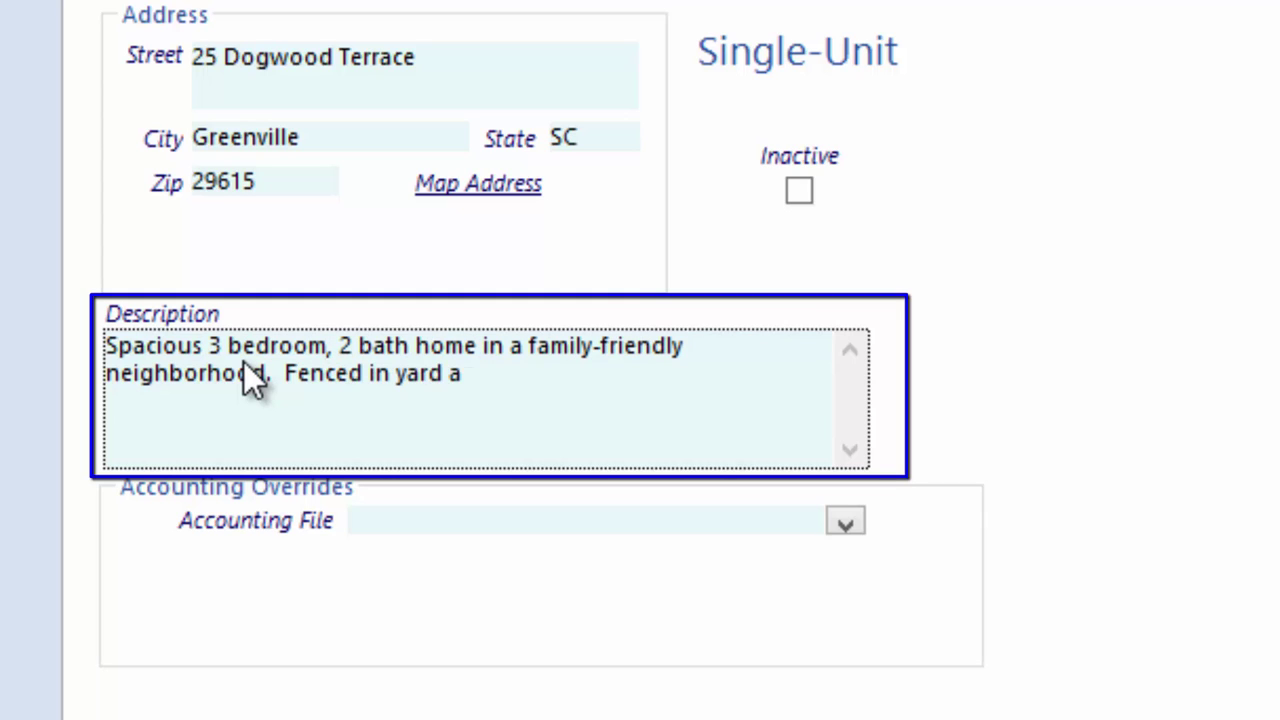
text( 2 car garage.)
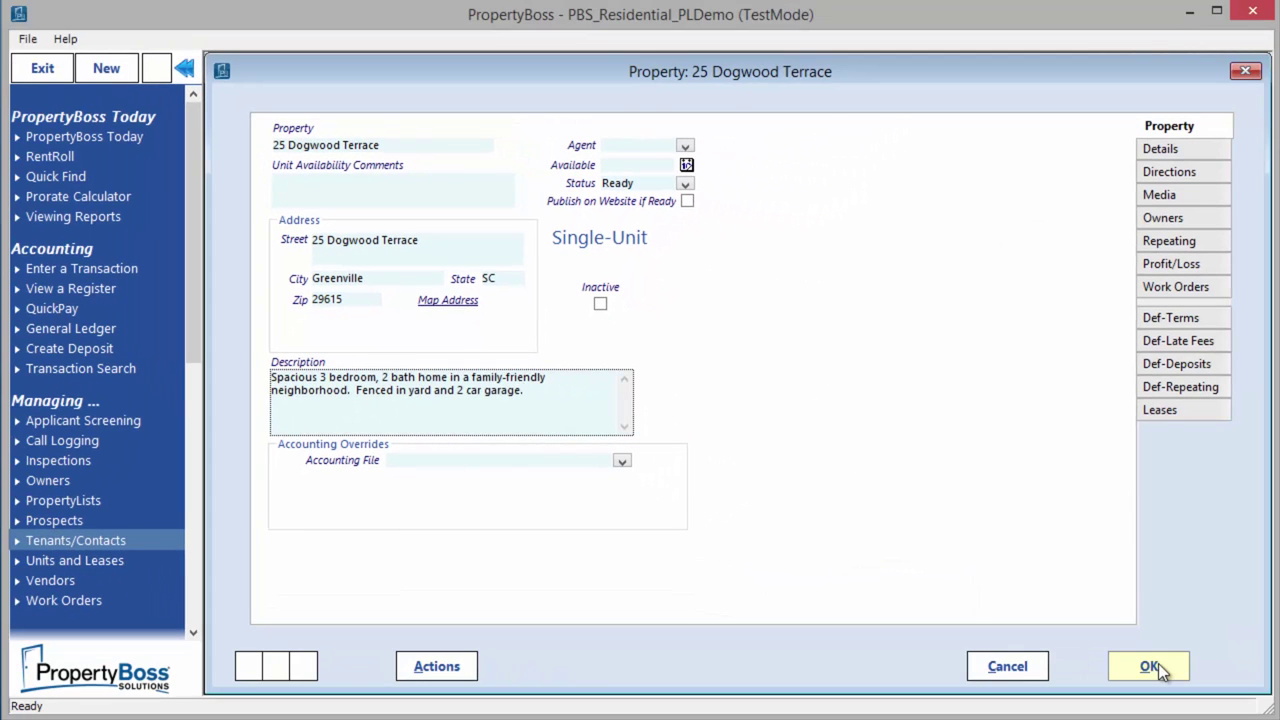
Review the property's Details and Directions, ending on the Media page with seven photos
click(1158, 150)
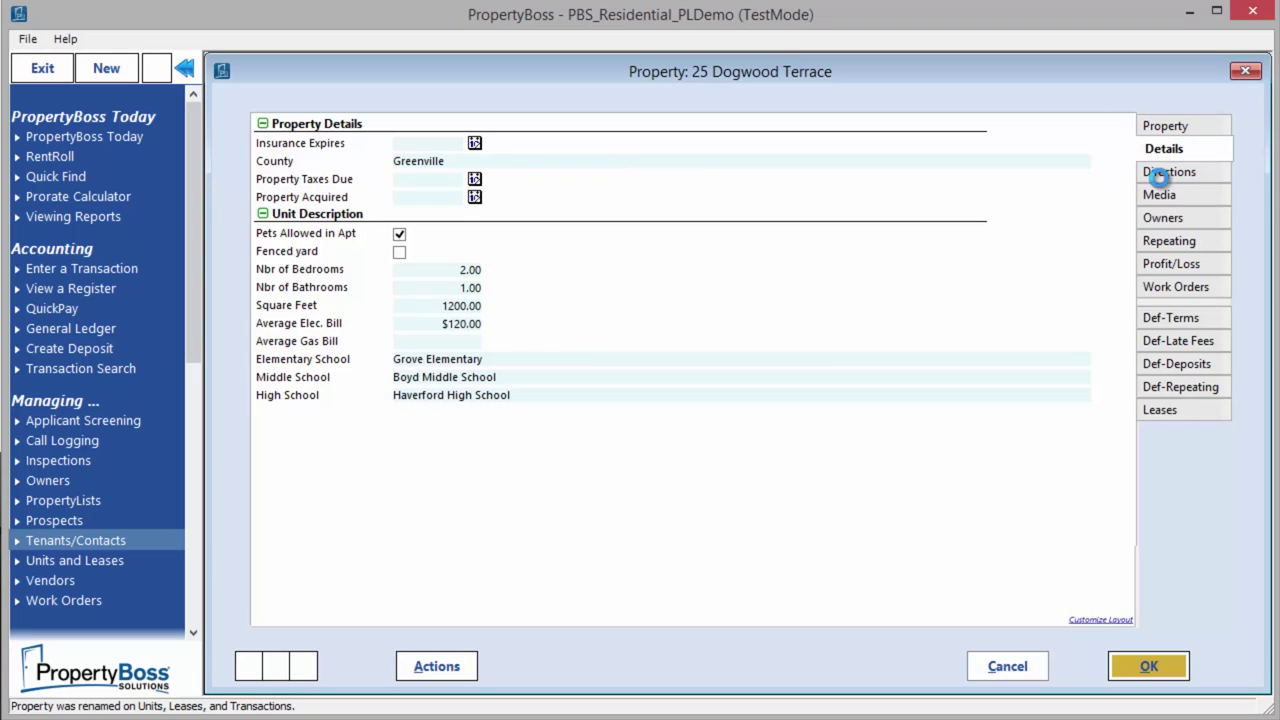
click(1160, 174)
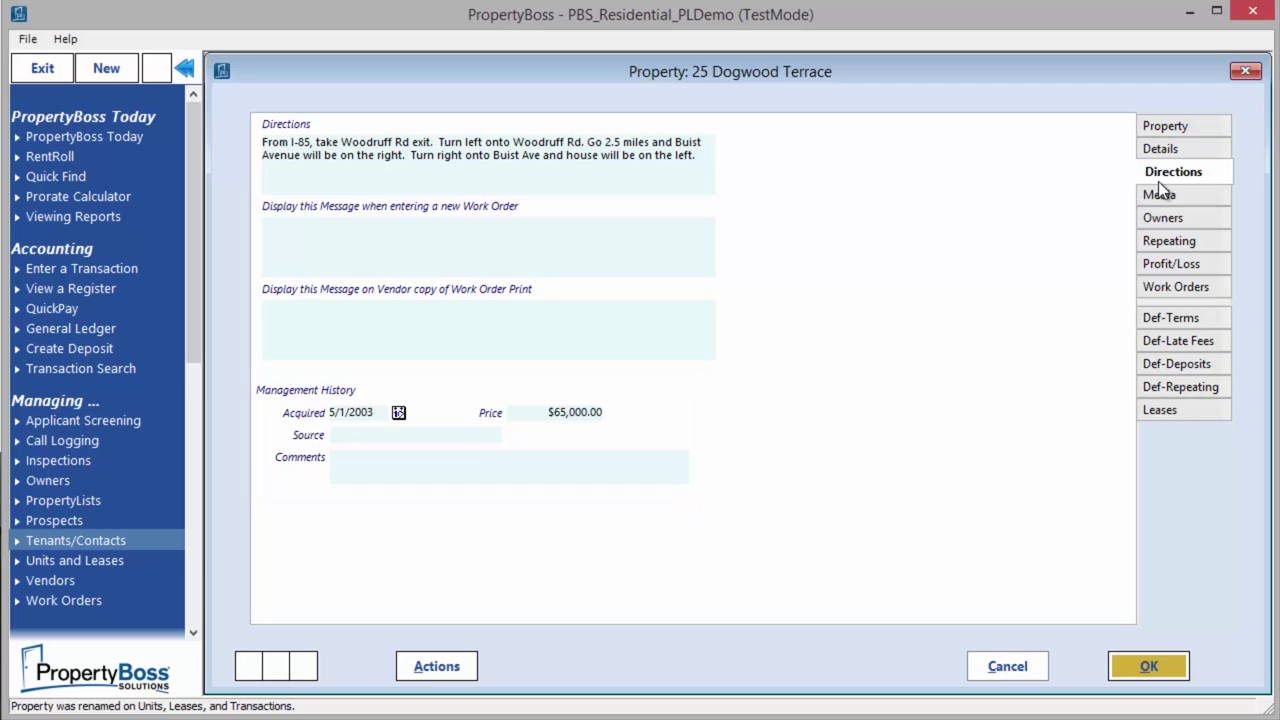
click(1159, 195)
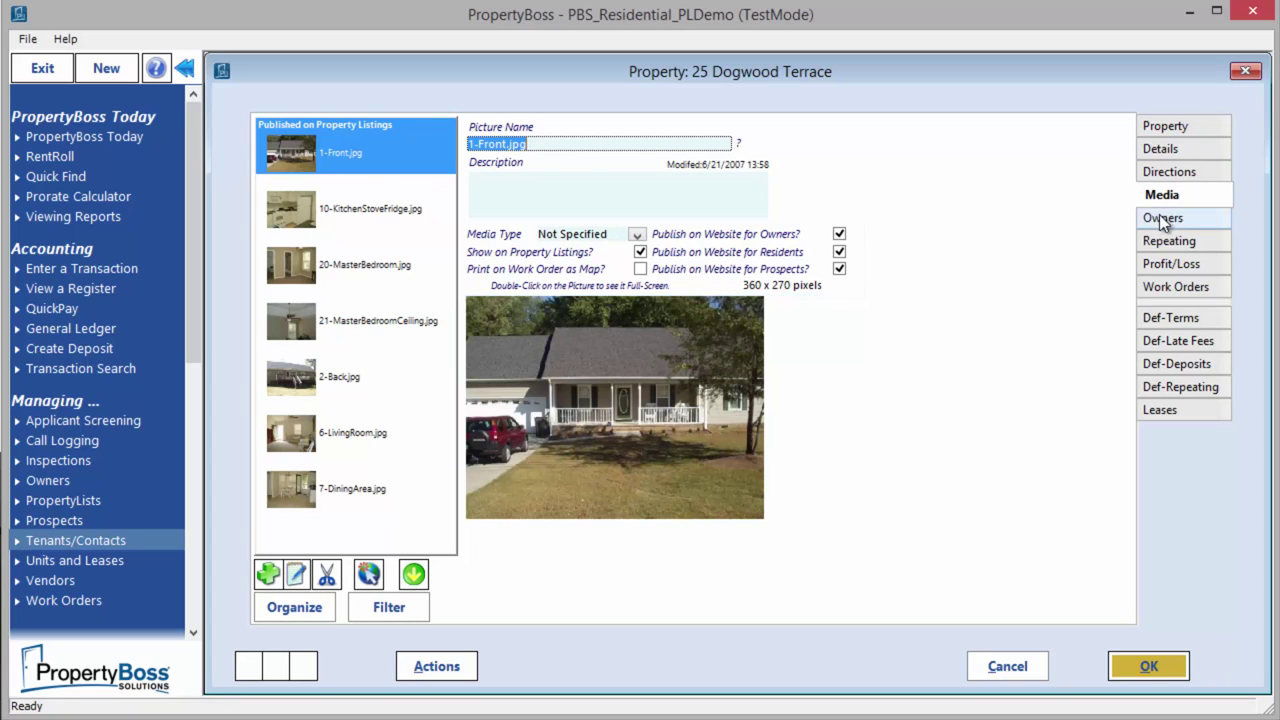
Check the Owners fees, then the Repeating charges showing $375.00 HOA Fees
click(1162, 217)
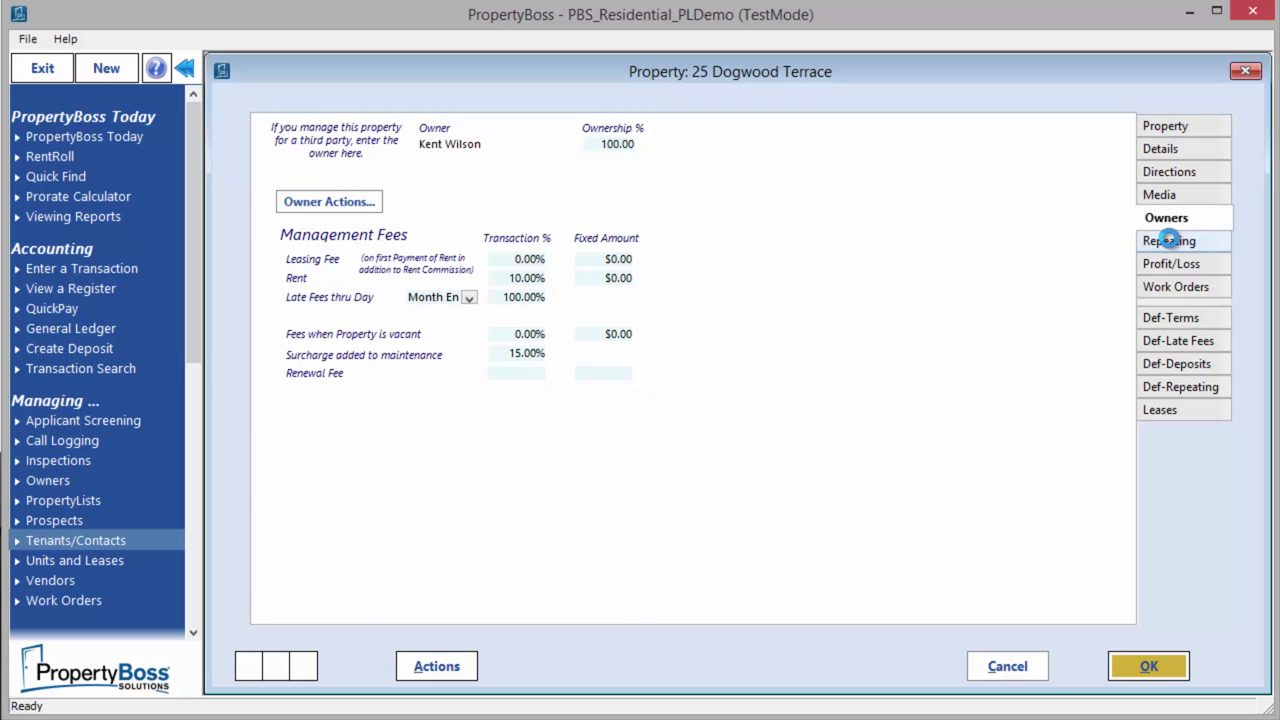
click(1170, 243)
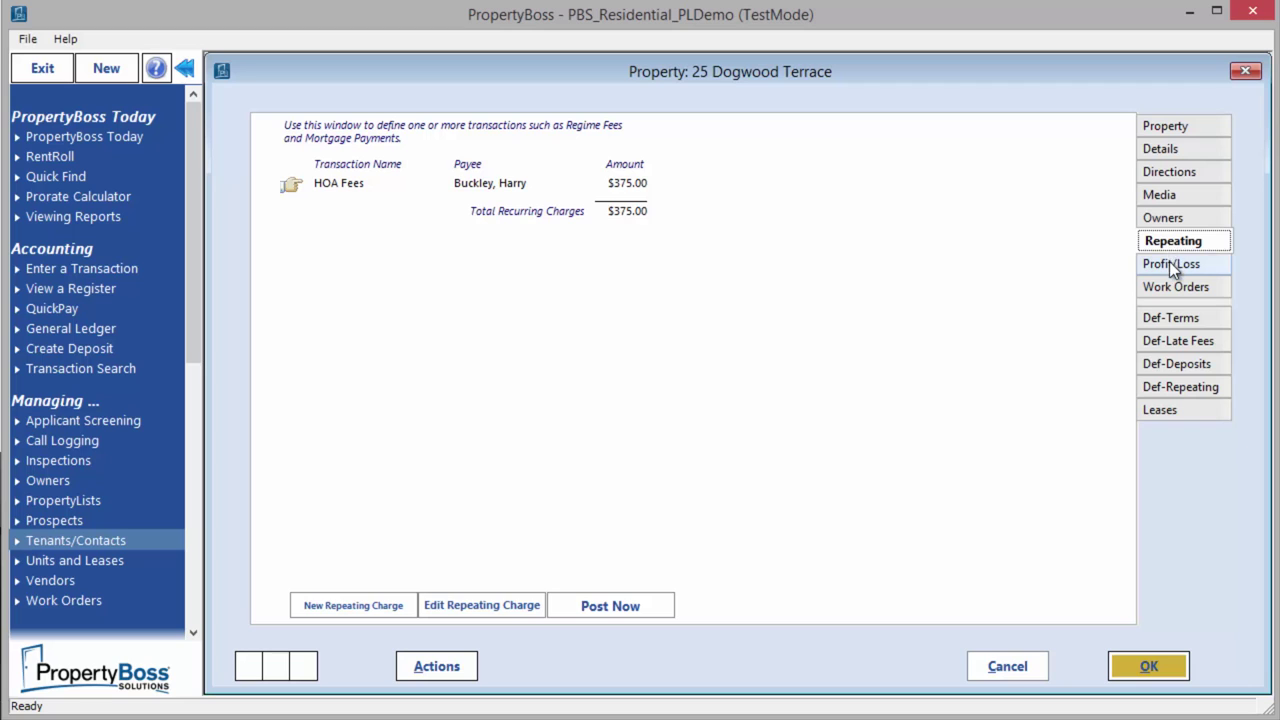
View the Profit/Loss report, Work Orders and Def-Terms, ending on the lease information
click(1169, 262)
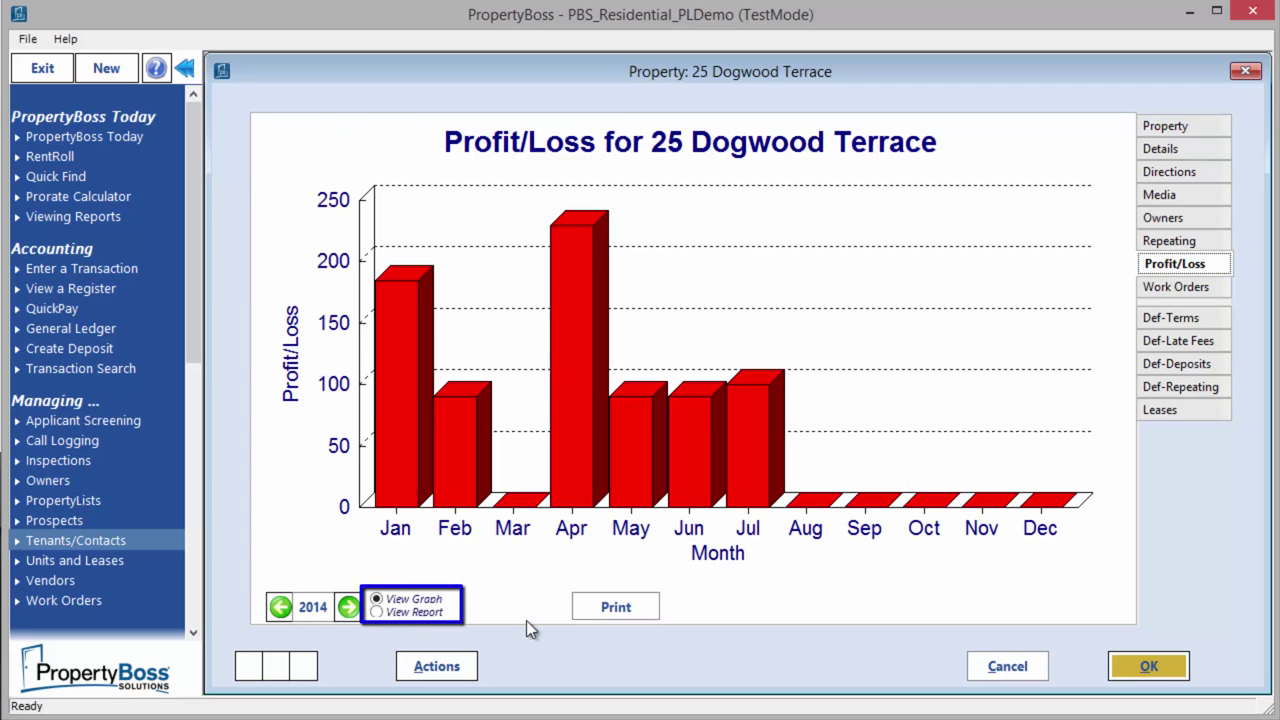
click(377, 612)
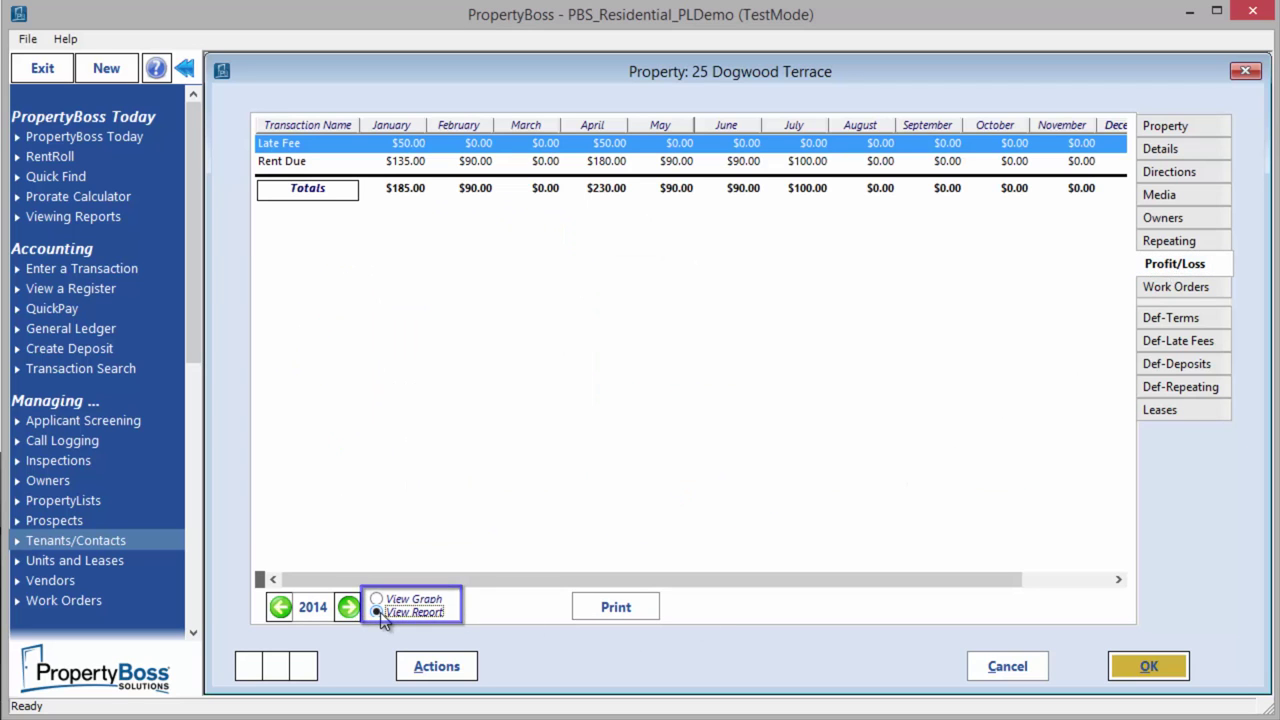
click(1186, 287)
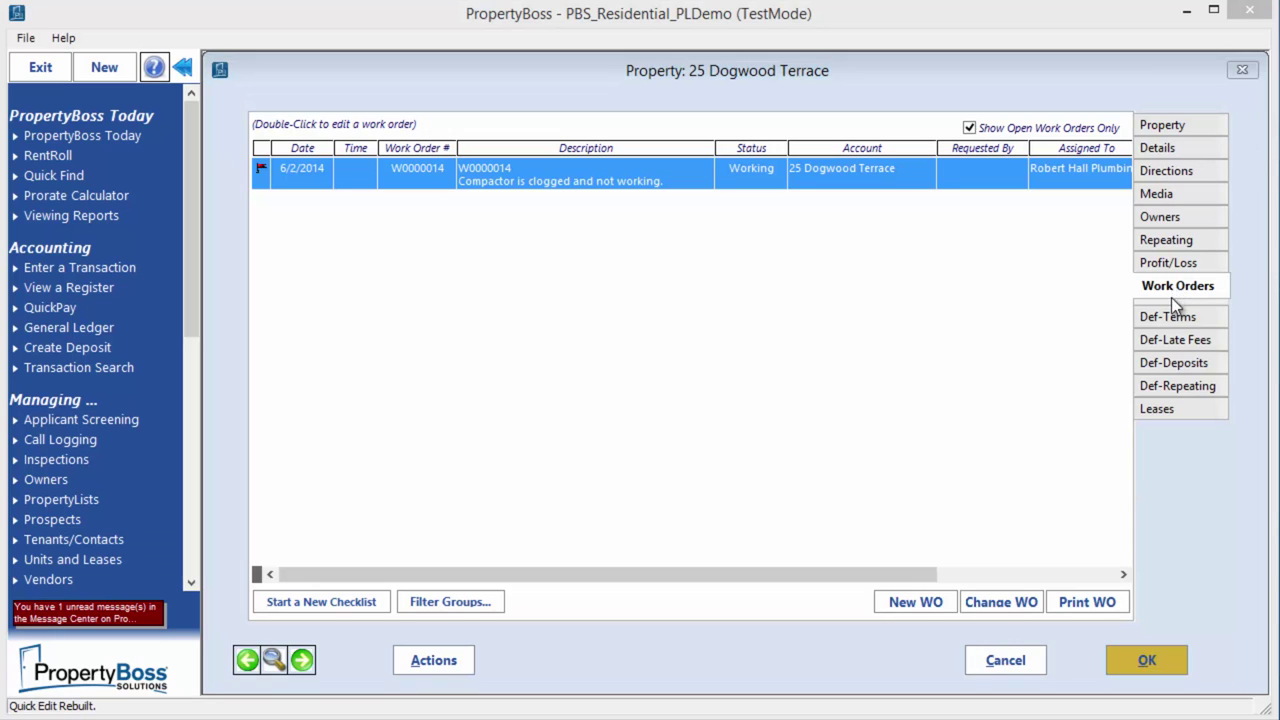
click(1172, 318)
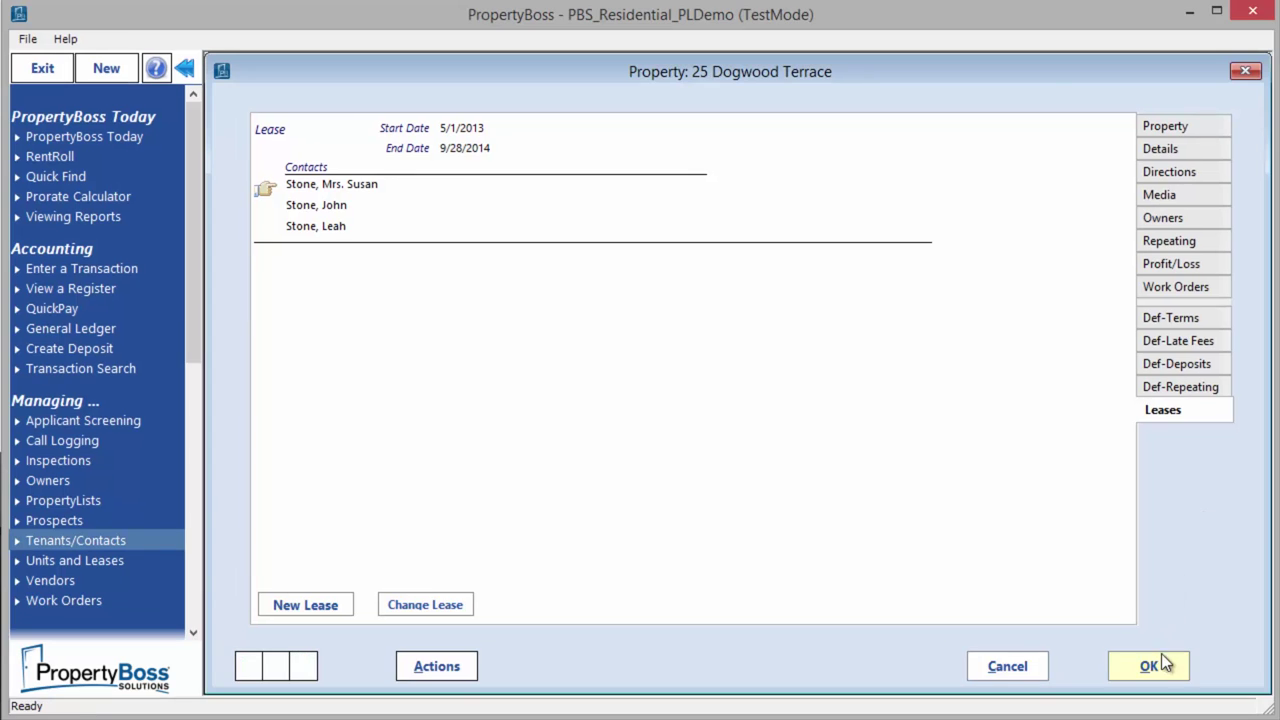
click(1147, 662)
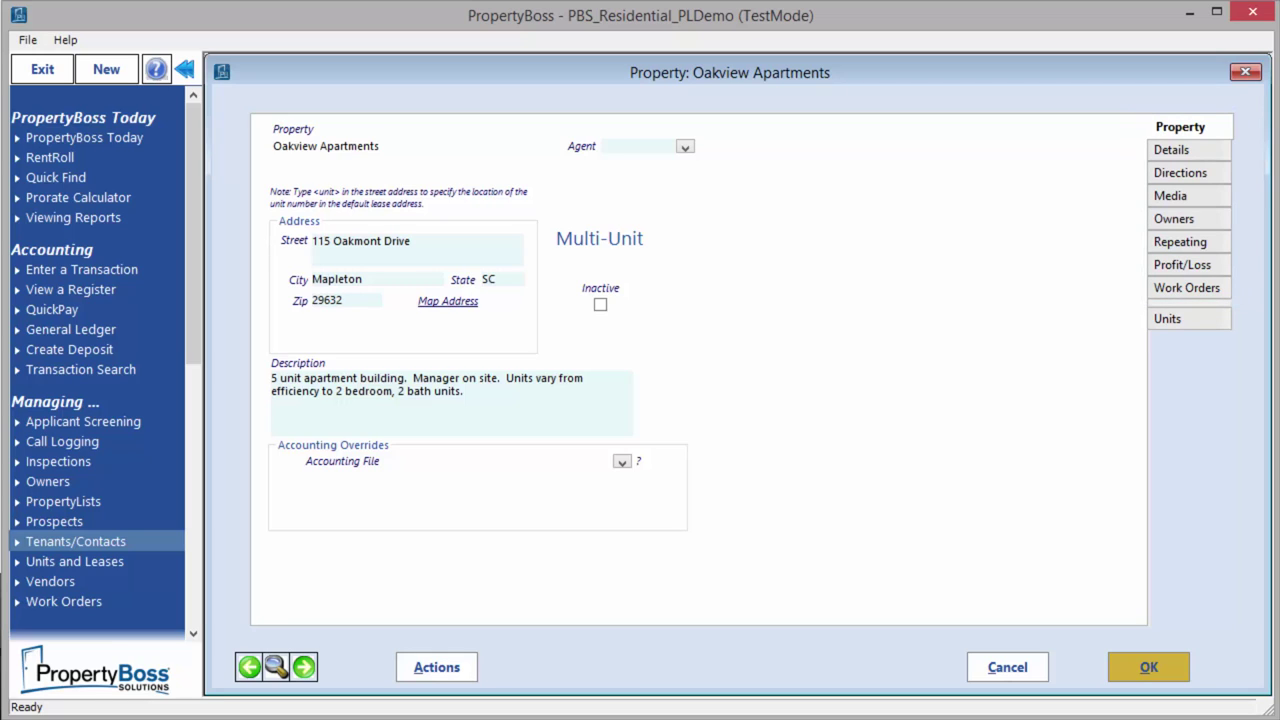
click(1167, 318)
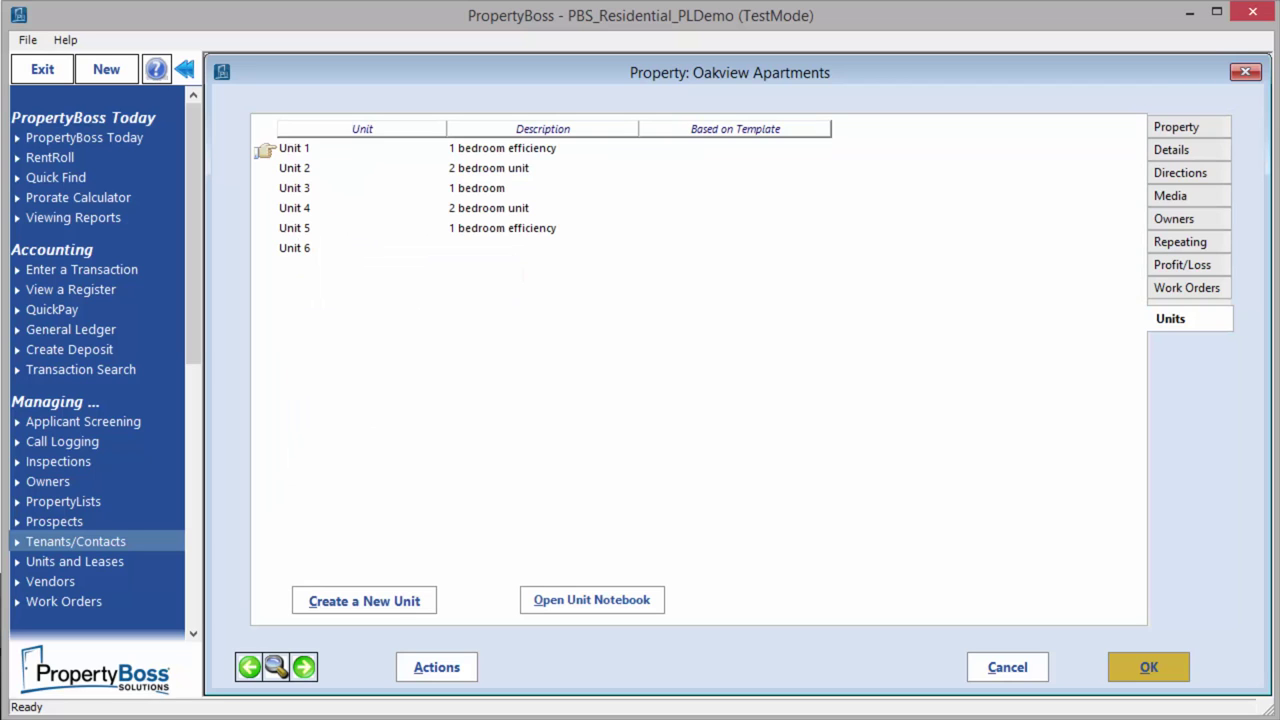
click(364, 600)
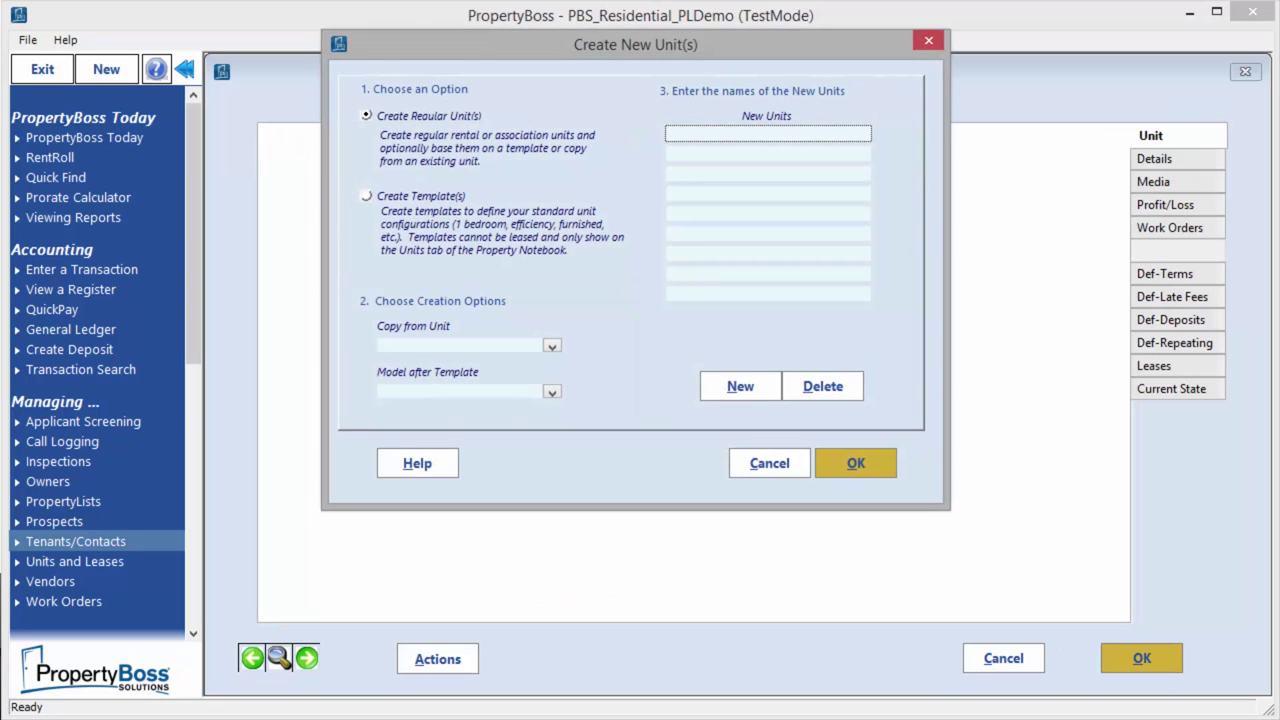
Create a new unit template named '2 BR/2BA'
click(366, 196)
text(2 BR)
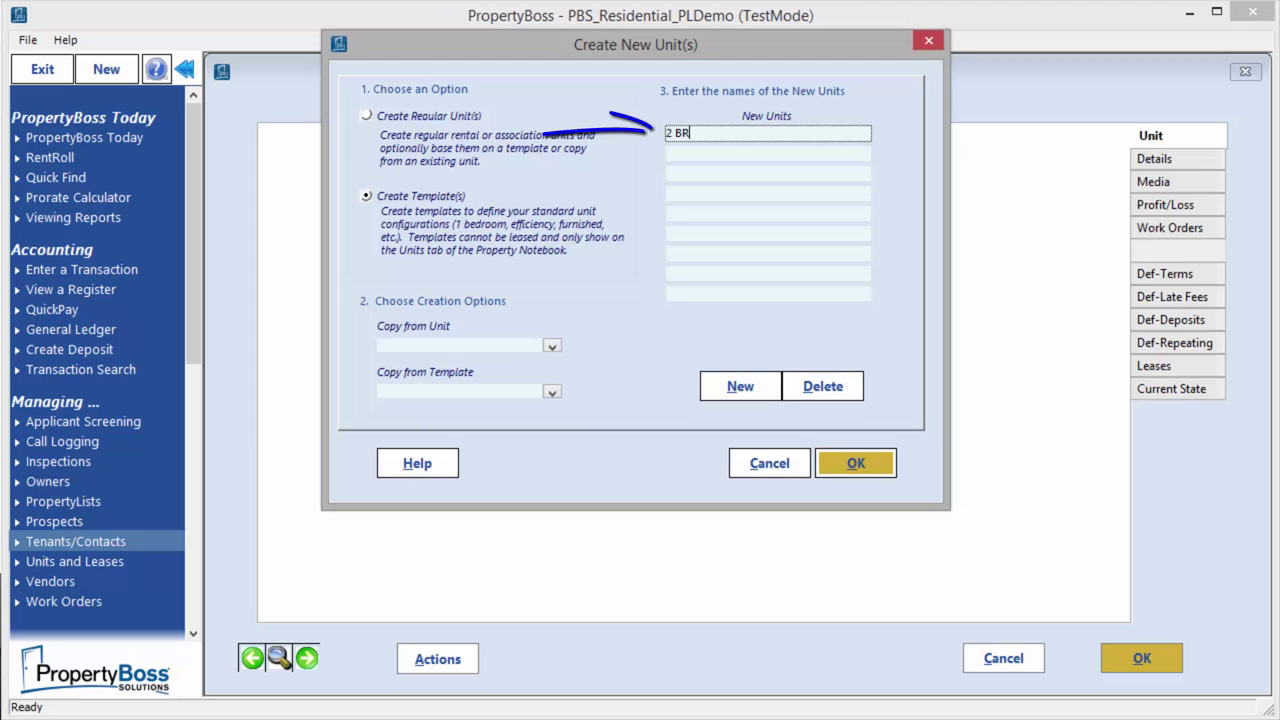
text(/2BA)
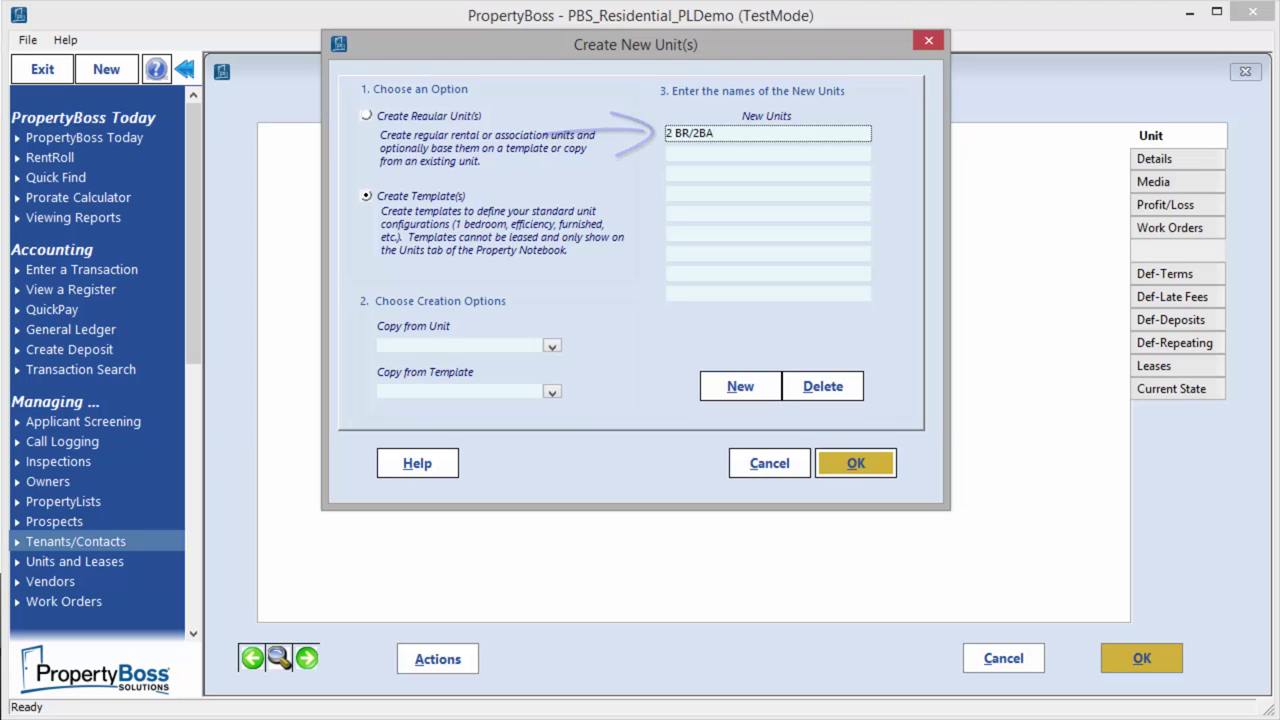
key(Return)
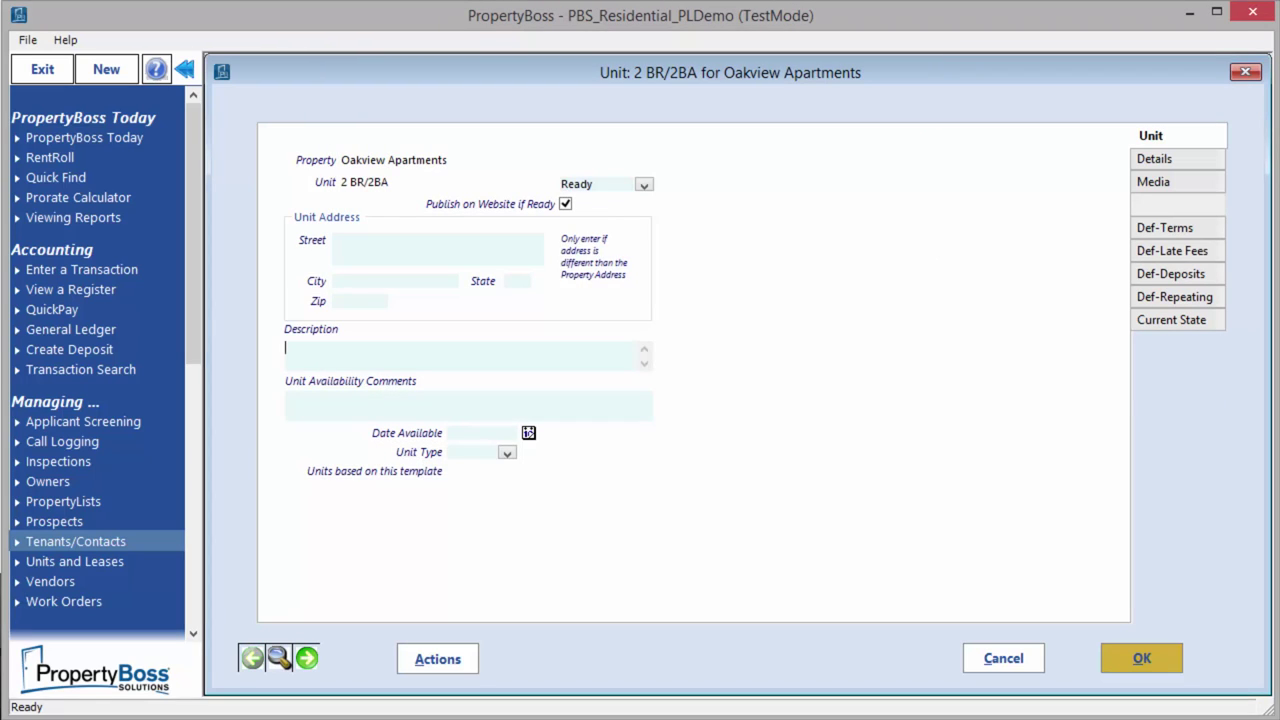
Give the template 2 bedrooms, 2 bathrooms, pets allowed and 950 square feet, then save it
click(1158, 158)
click(444, 192)
text(2)
key(Tab)
text(2)
click(406, 155)
click(444, 230)
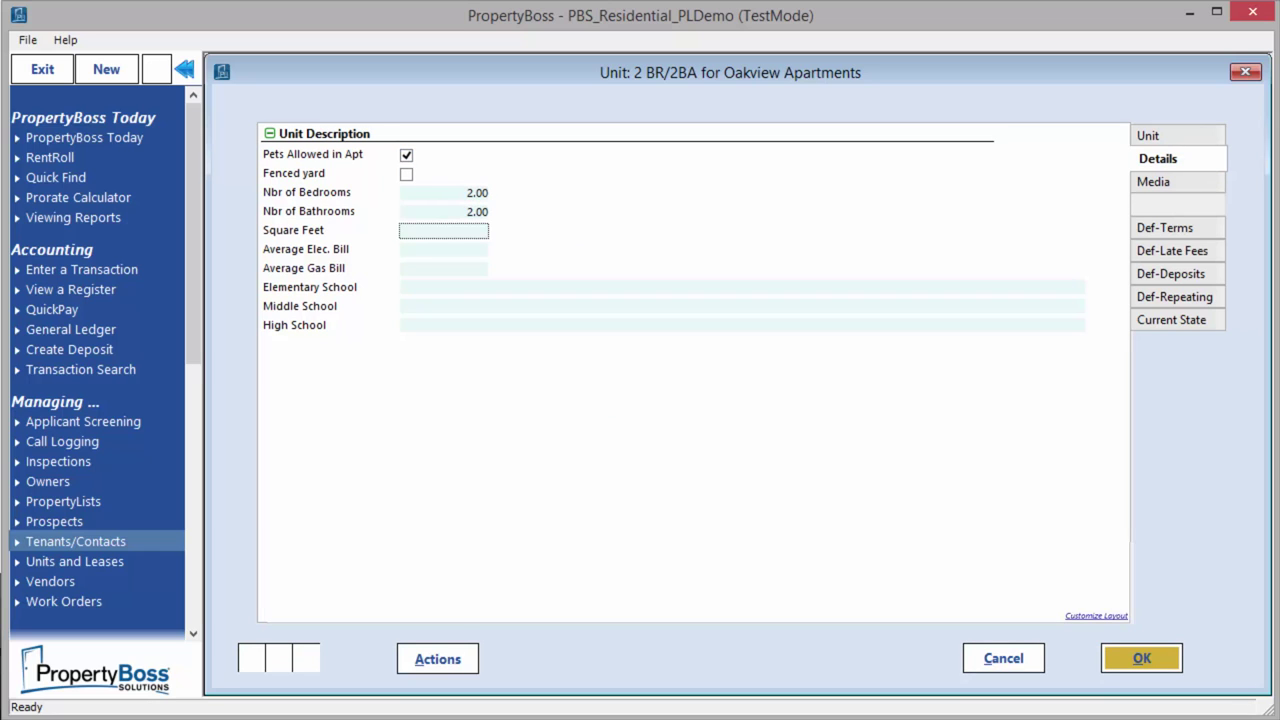
text(950)
key(Return)
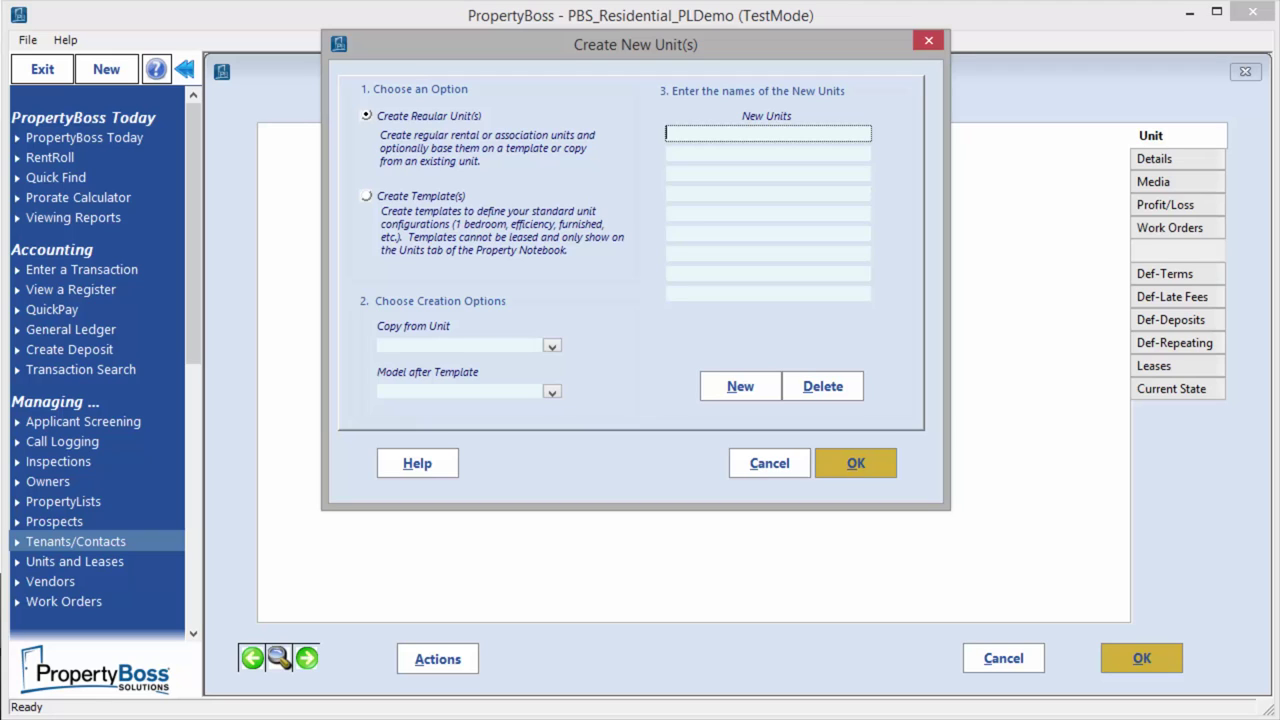
Model the new units after the 2 BR/2BA template
click(551, 392)
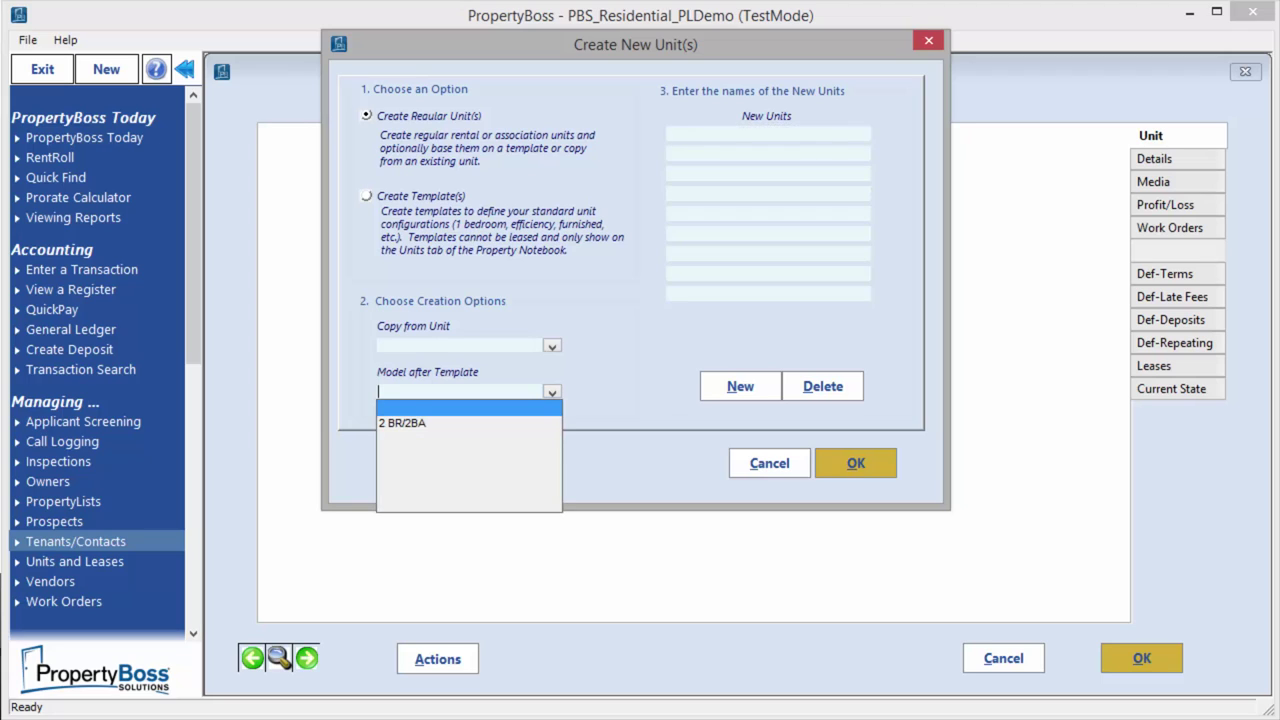
key(Down)
key(Return)
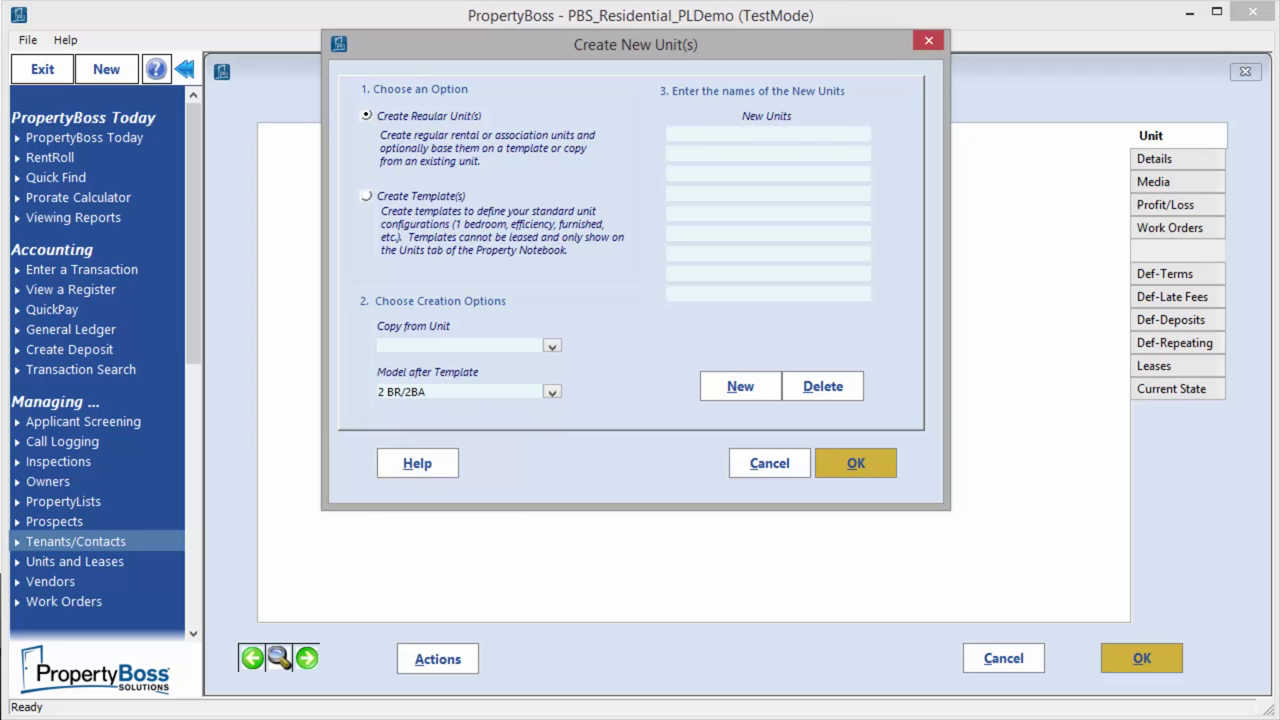
Create units 105A, 105B, 110A and 110B, then check unit 105A's inherited details
click(767, 134)
text(105)
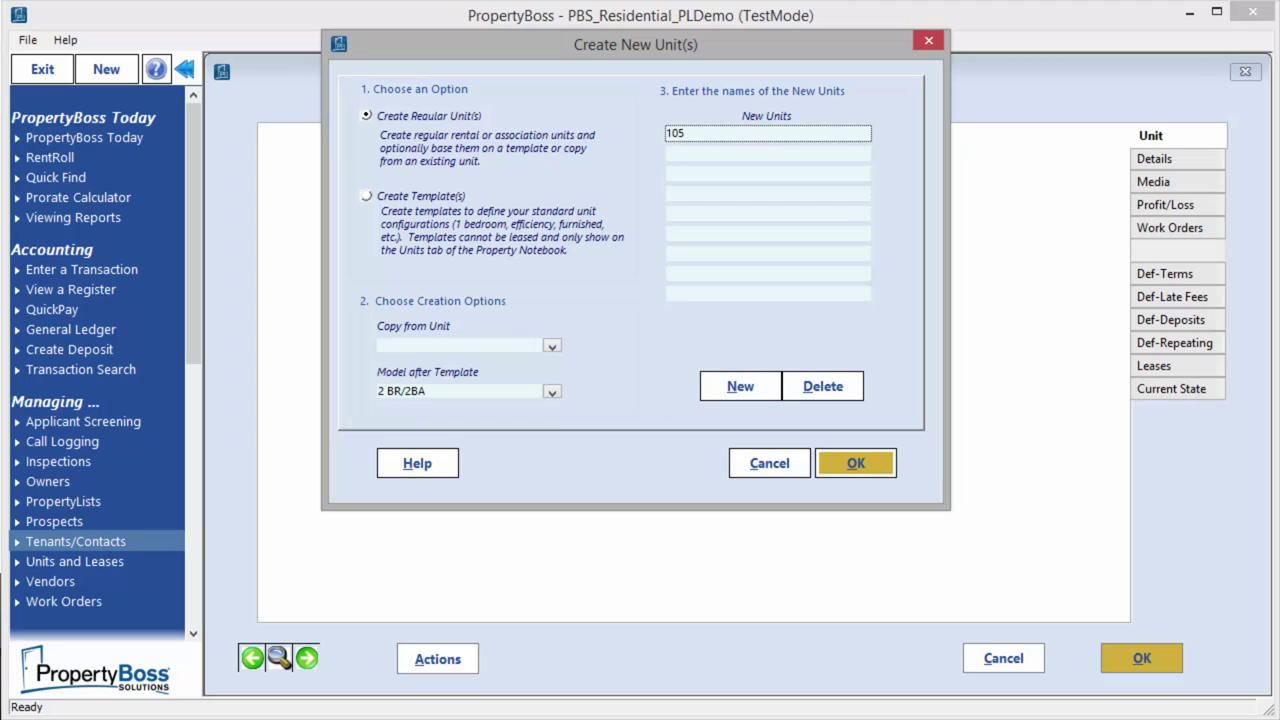
text(A)
key(Return)
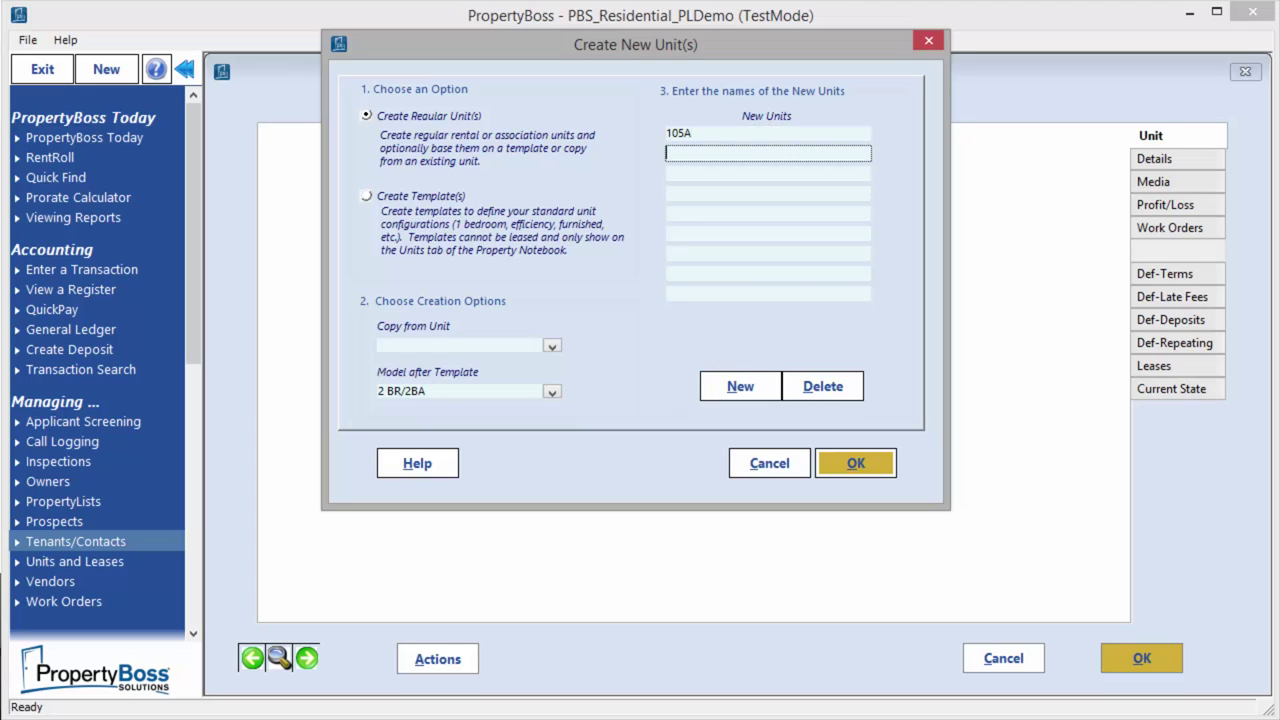
text(105B)
key(Return)
text(110A)
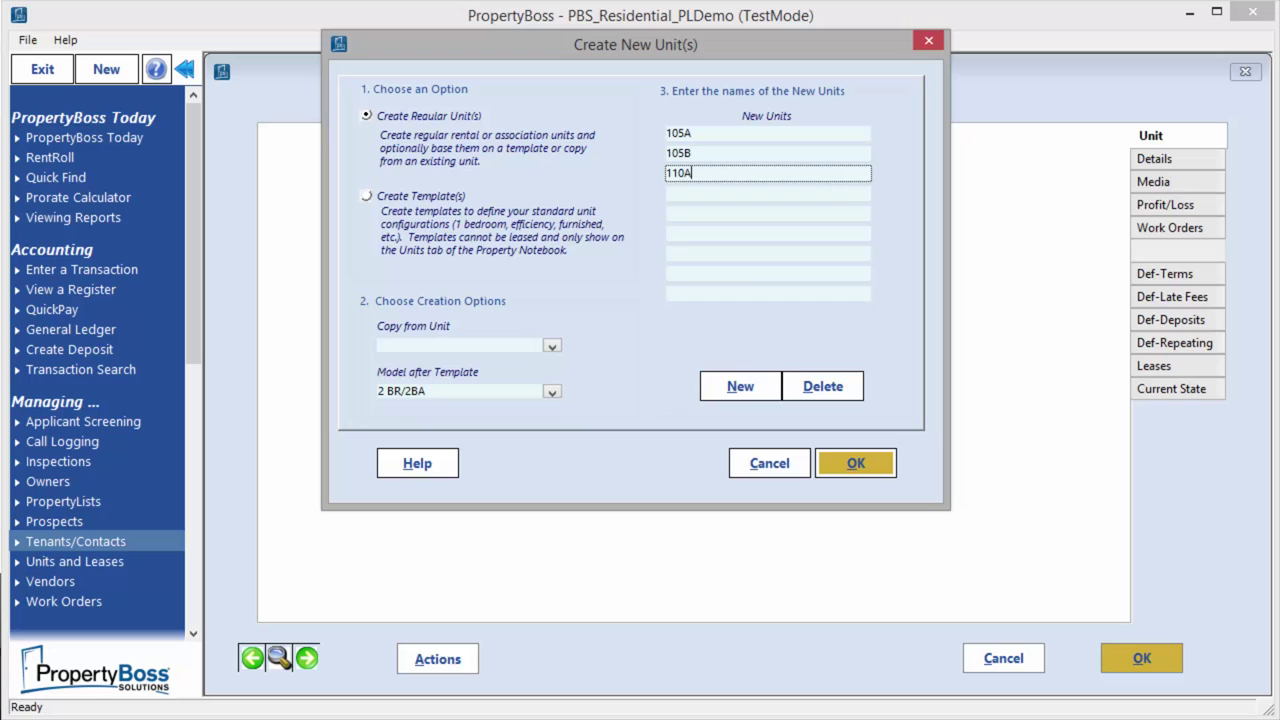
key(Return)
text(110B)
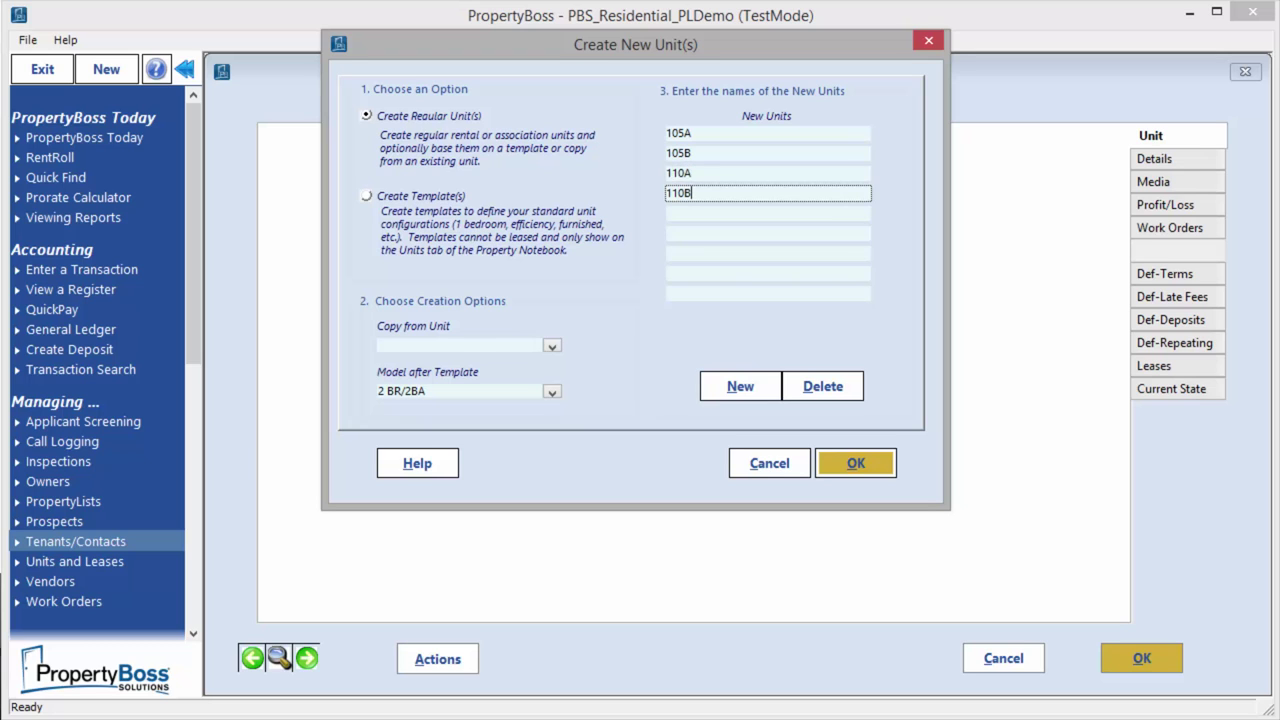
key(Return)
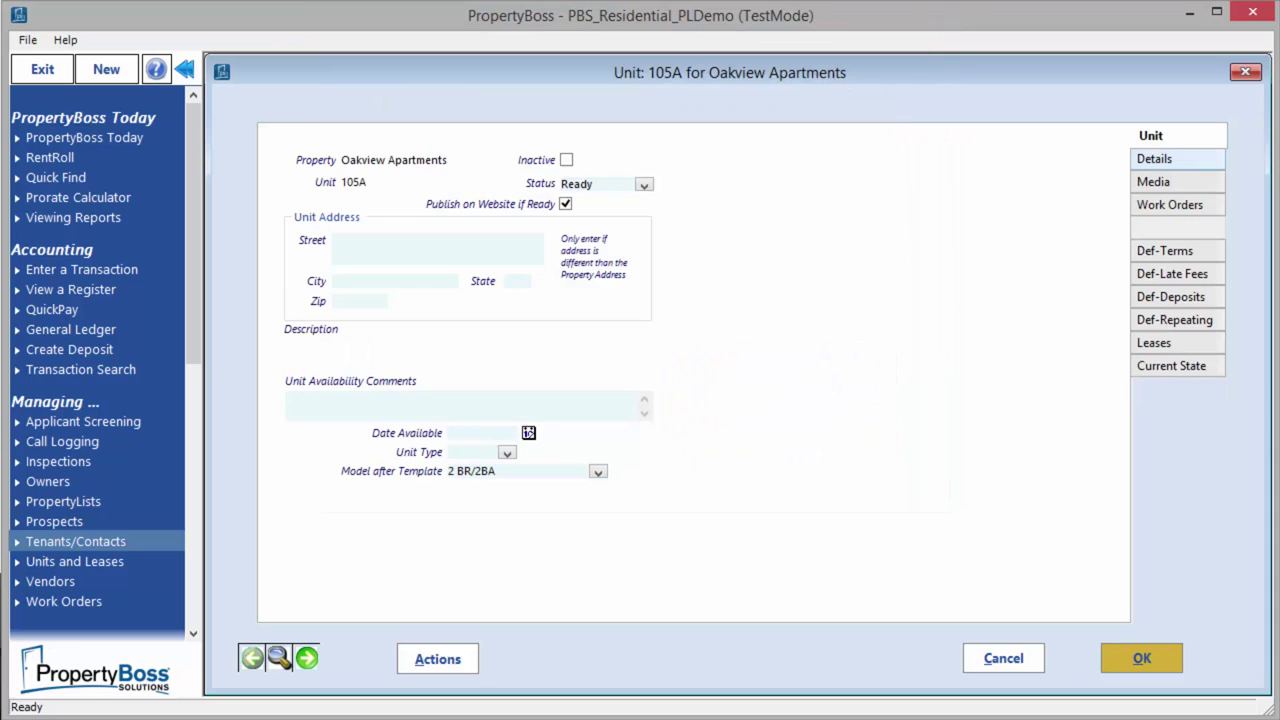
click(1155, 158)
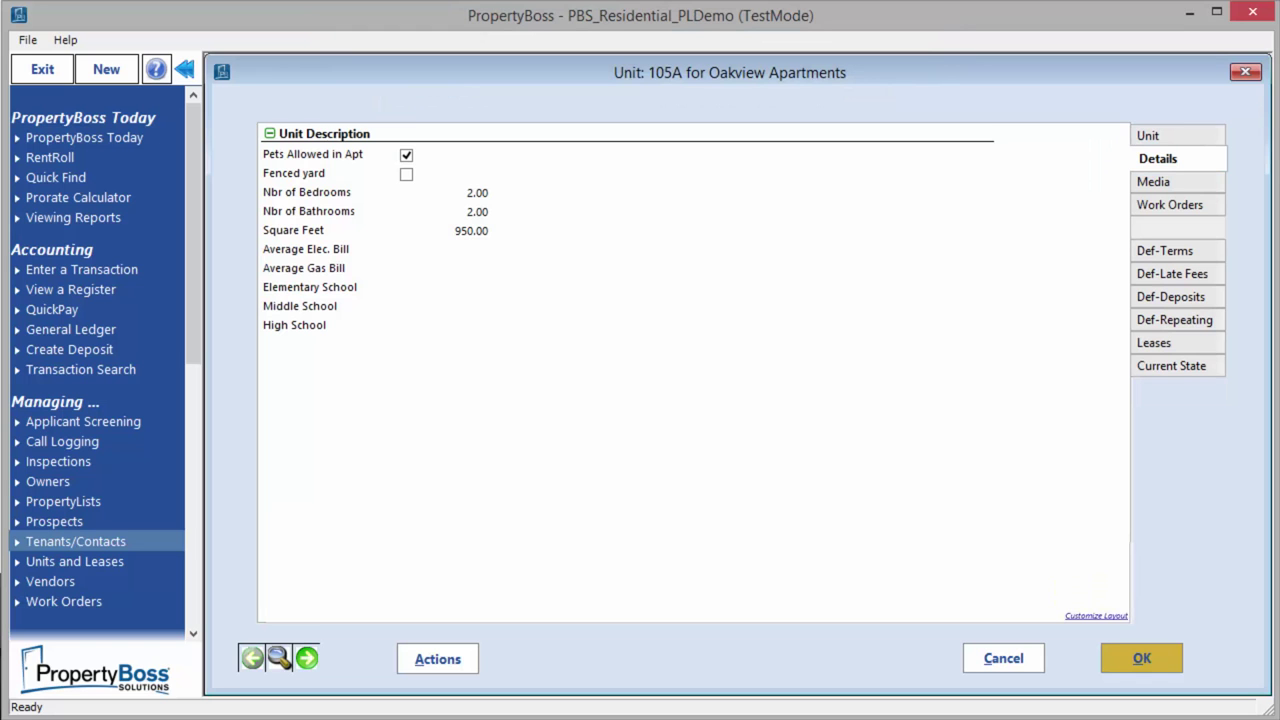